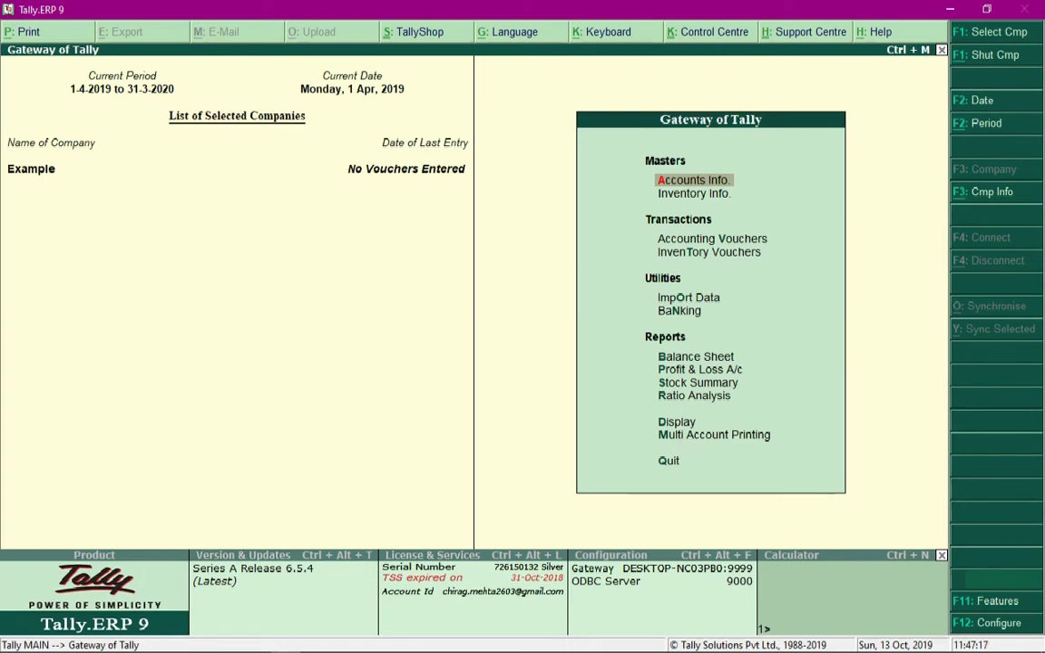
Step: Enable component list details (Bill of Materials) in the accounts and inventory master configuration
key(F12)
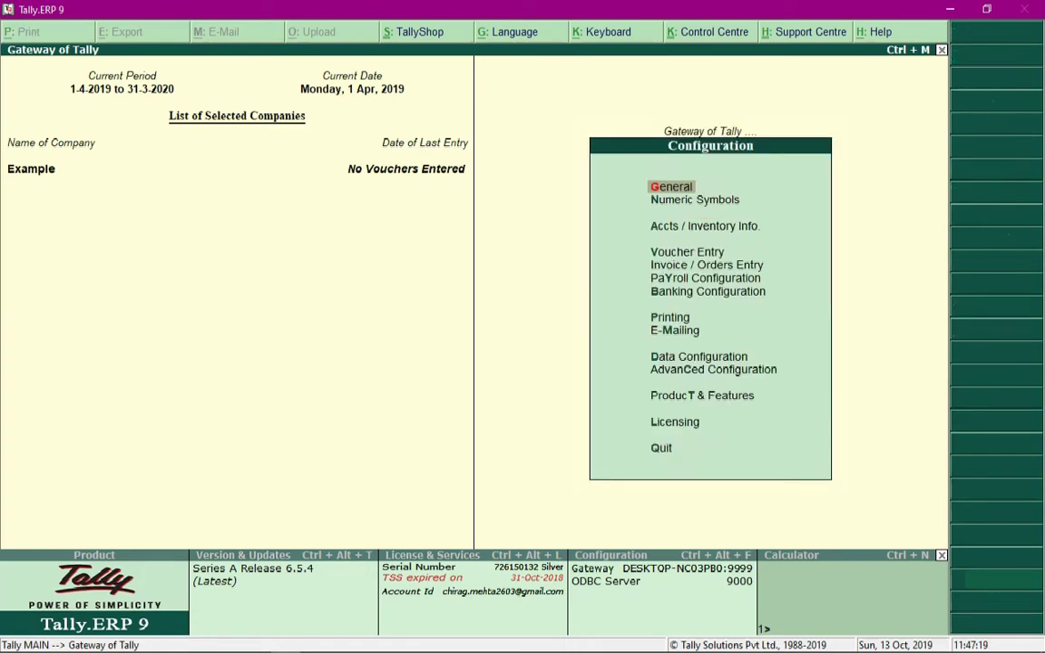
key(Down)
key(Down)
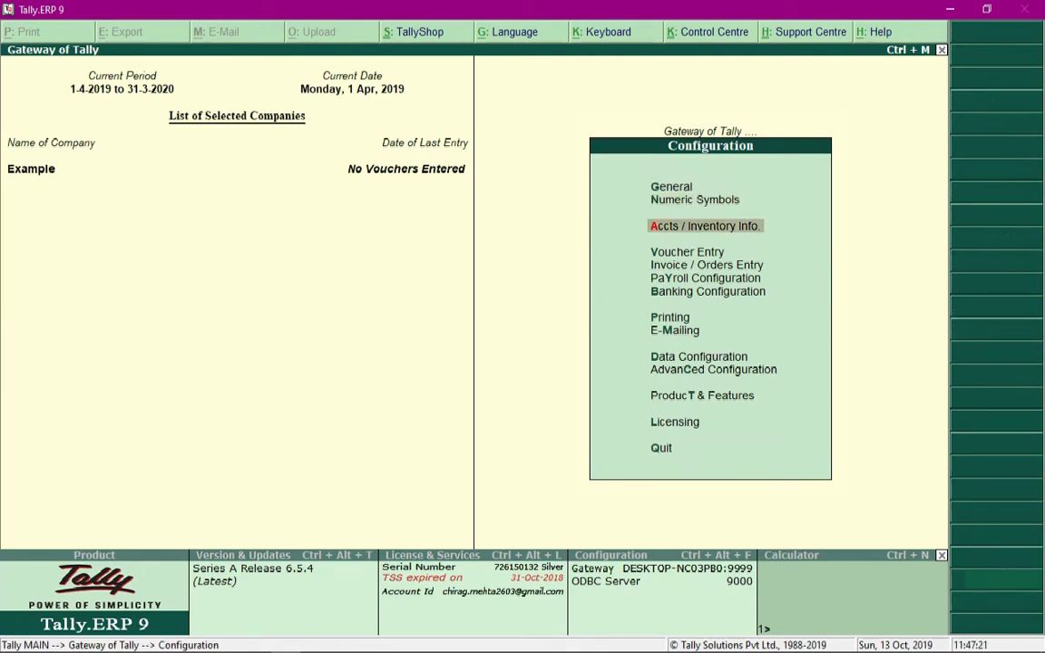
key(Return)
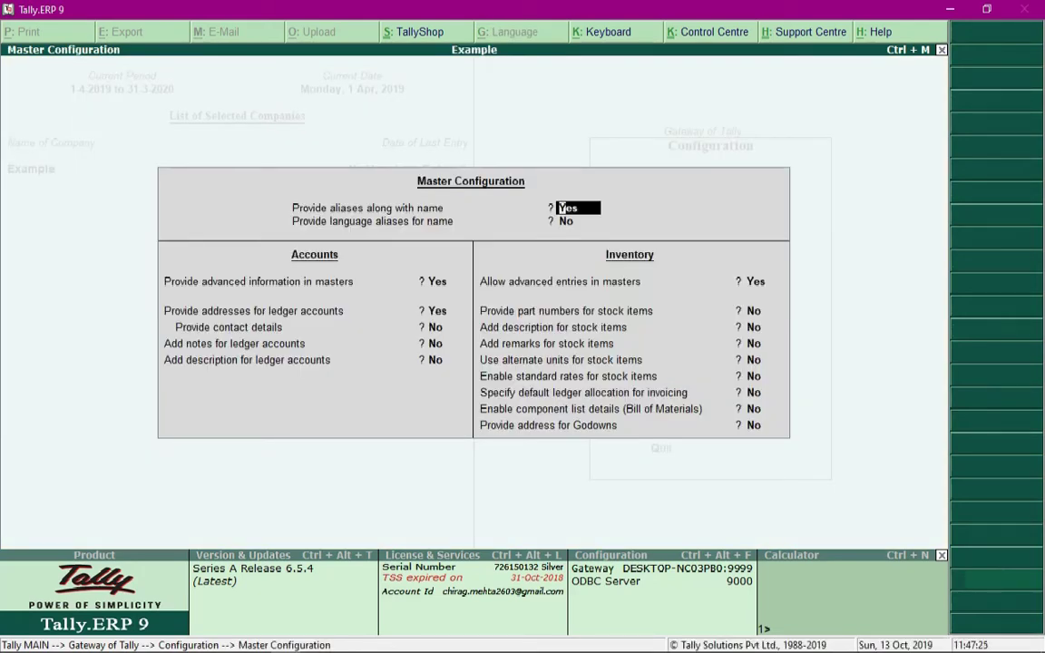
click(753, 408)
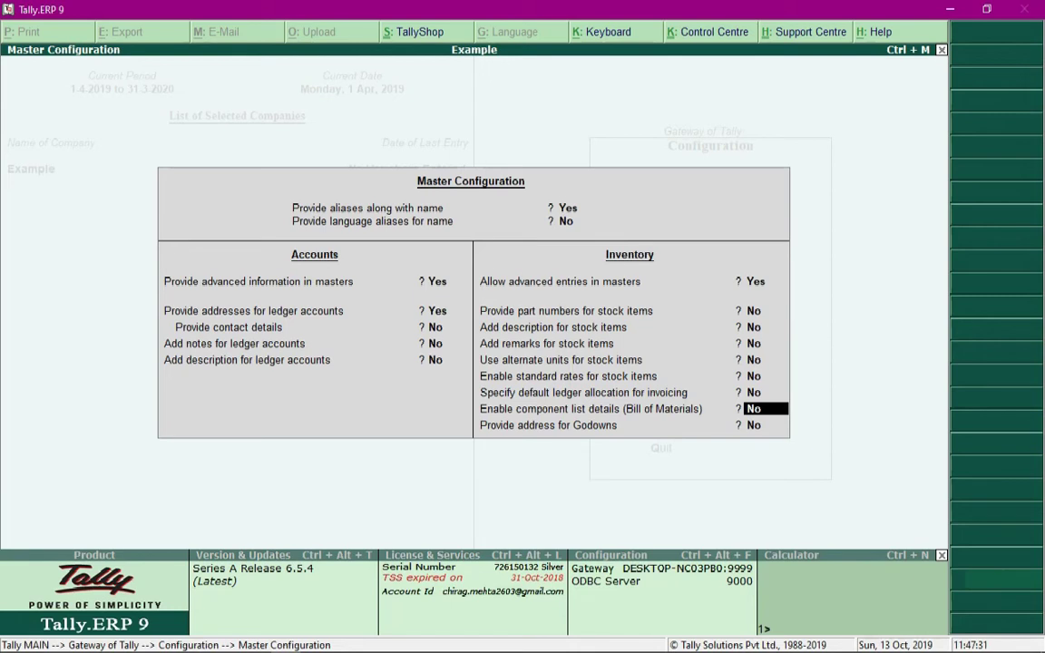
key(y)
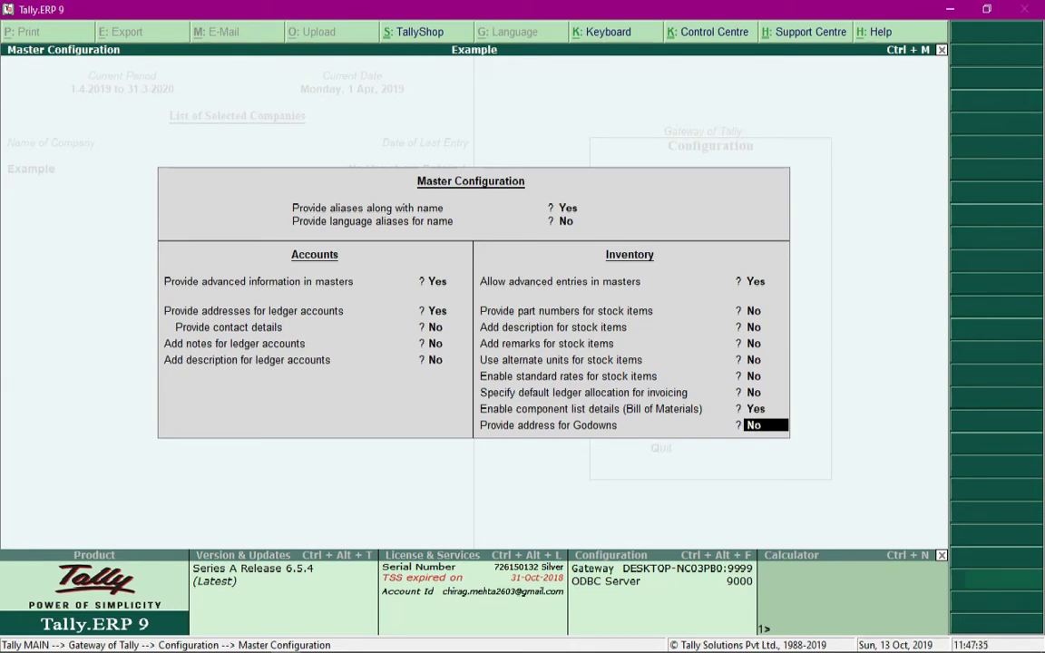
key(Return)
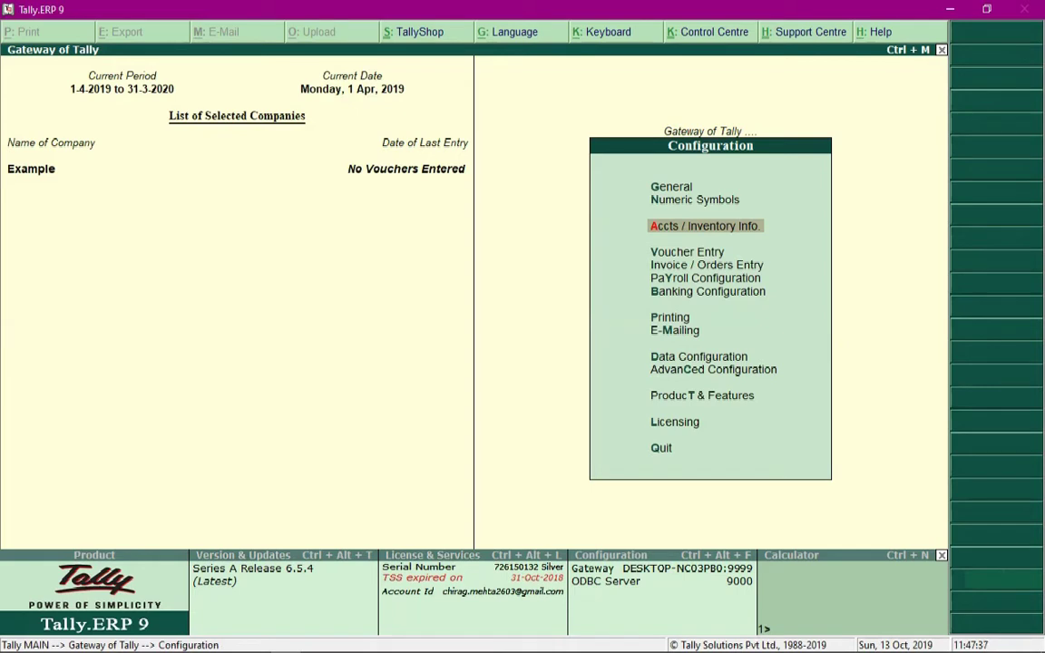
key(Escape)
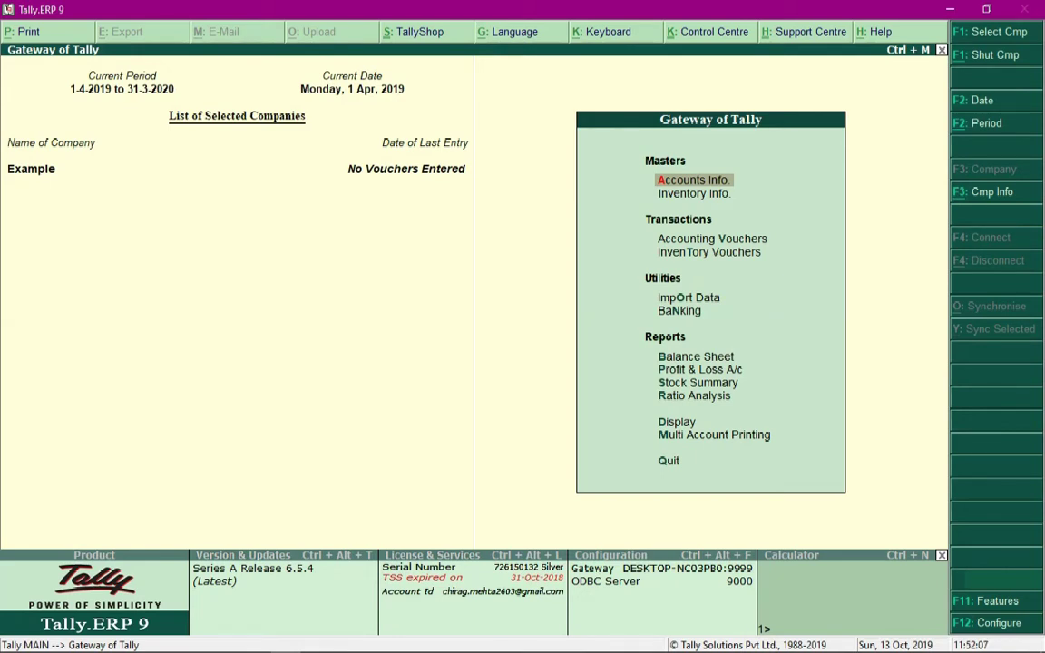
Step: Create a stock group named Raw Materials under Primary, with item quantities added and no GST details
key(Down)
key(Return)
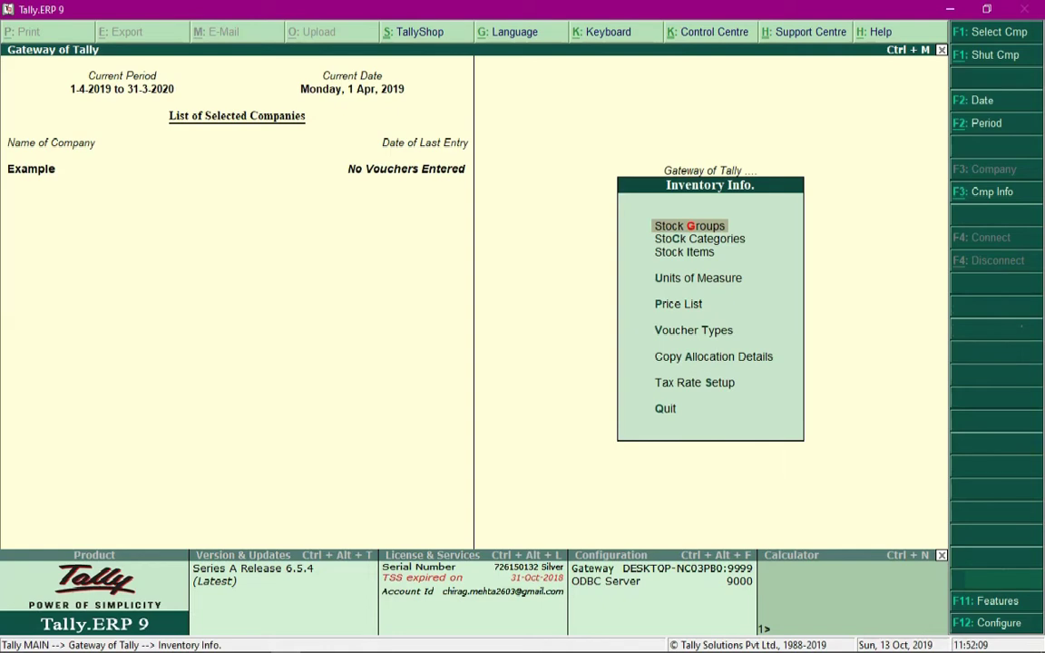
key(Return)
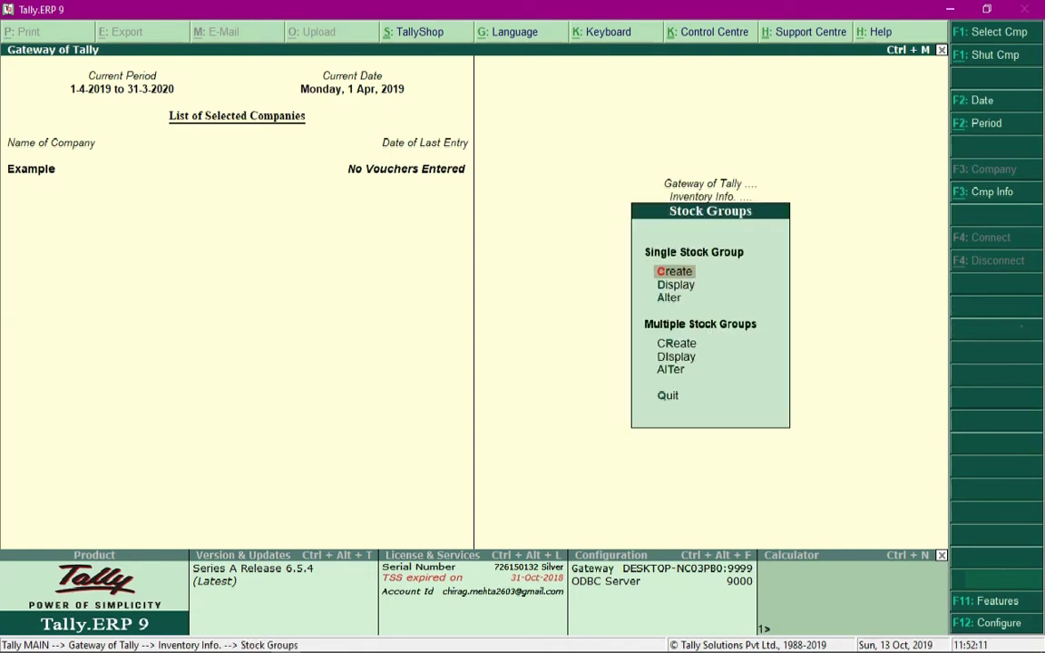
key(Return)
text(Raw Materials)
key(Return)
key(Return)
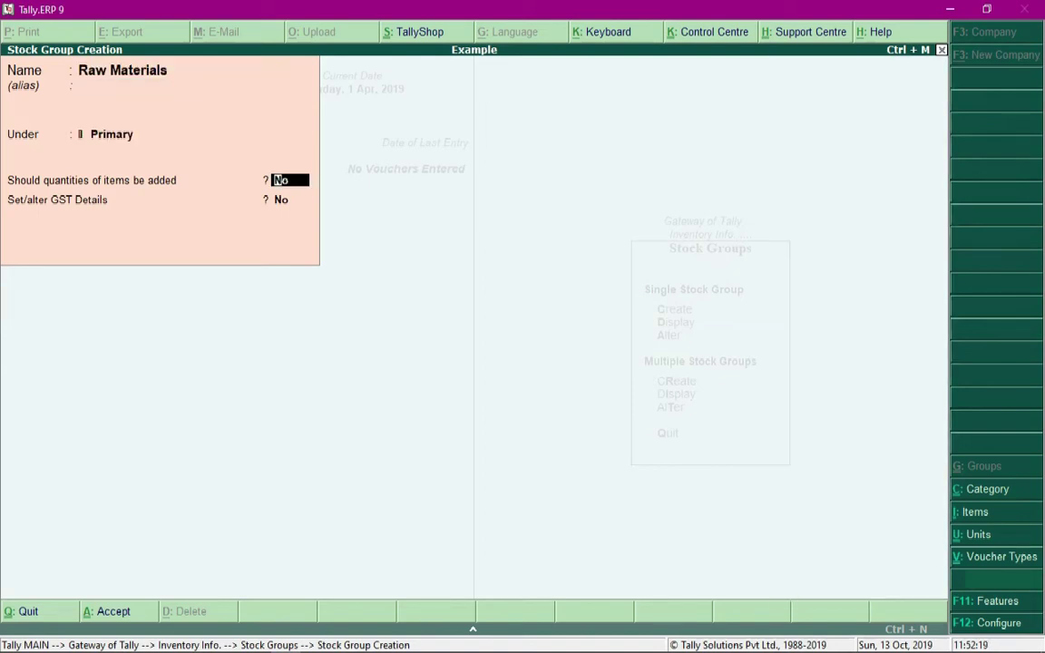
text(y)
key(Return)
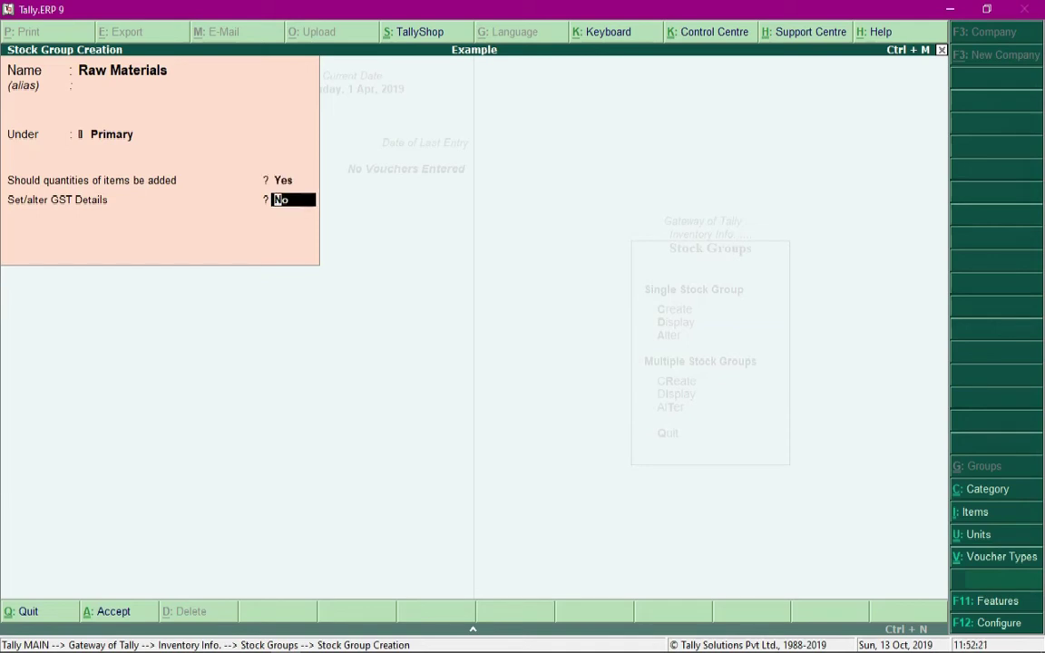
key(Return)
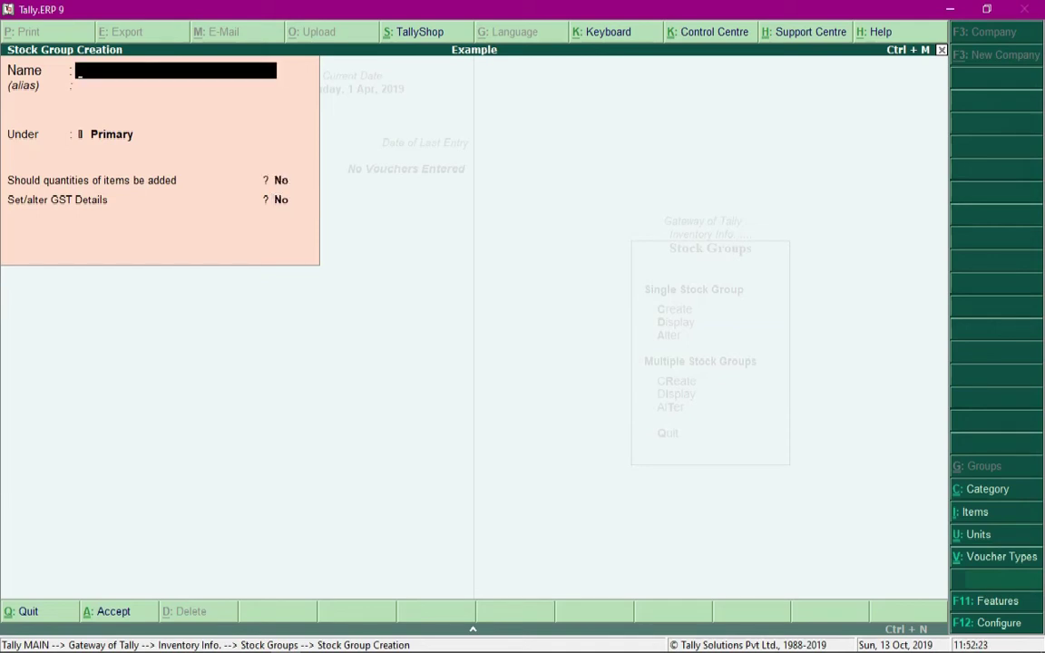
Step: Create a second stock group named Finished Product under Primary, with item quantities added
text(Finished Product)
key(Return)
text(y)
key(Return)
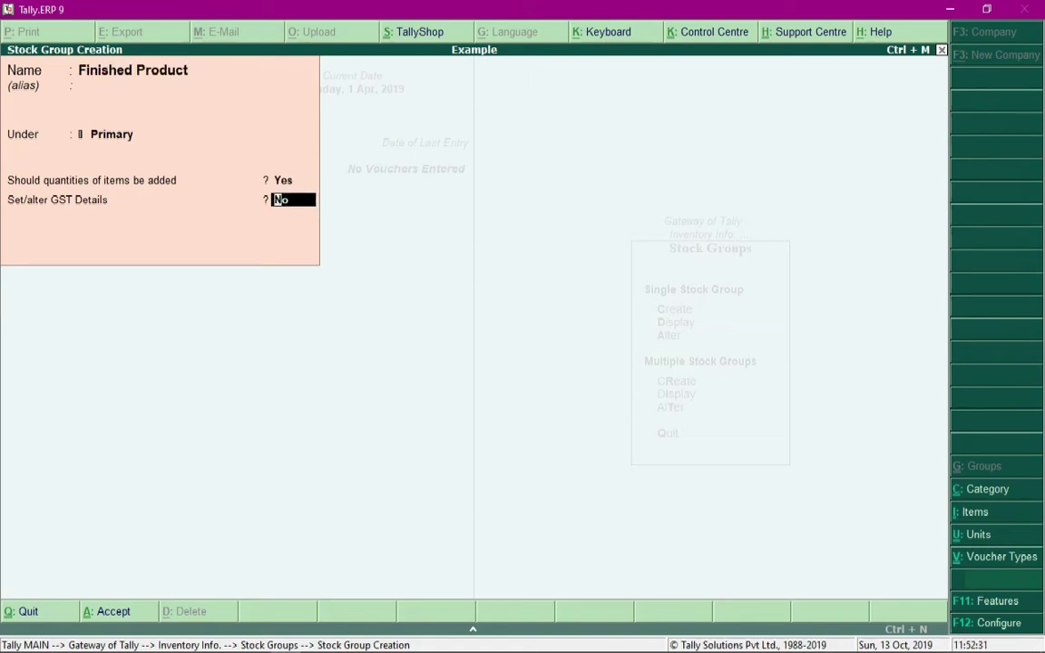
key(BackSpace)
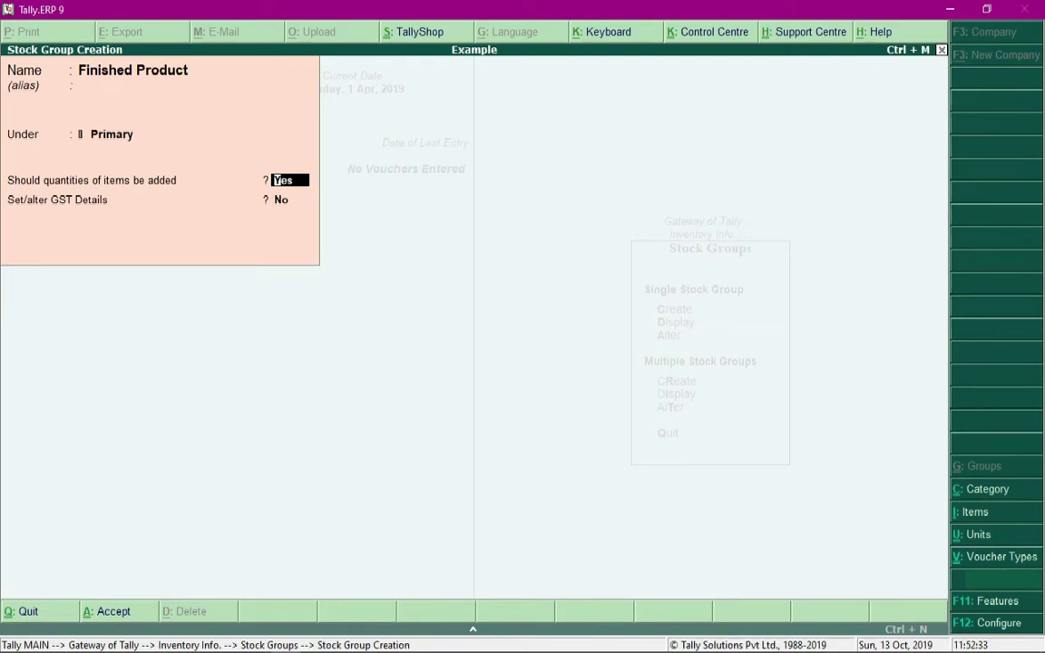
key(ctrl+a)
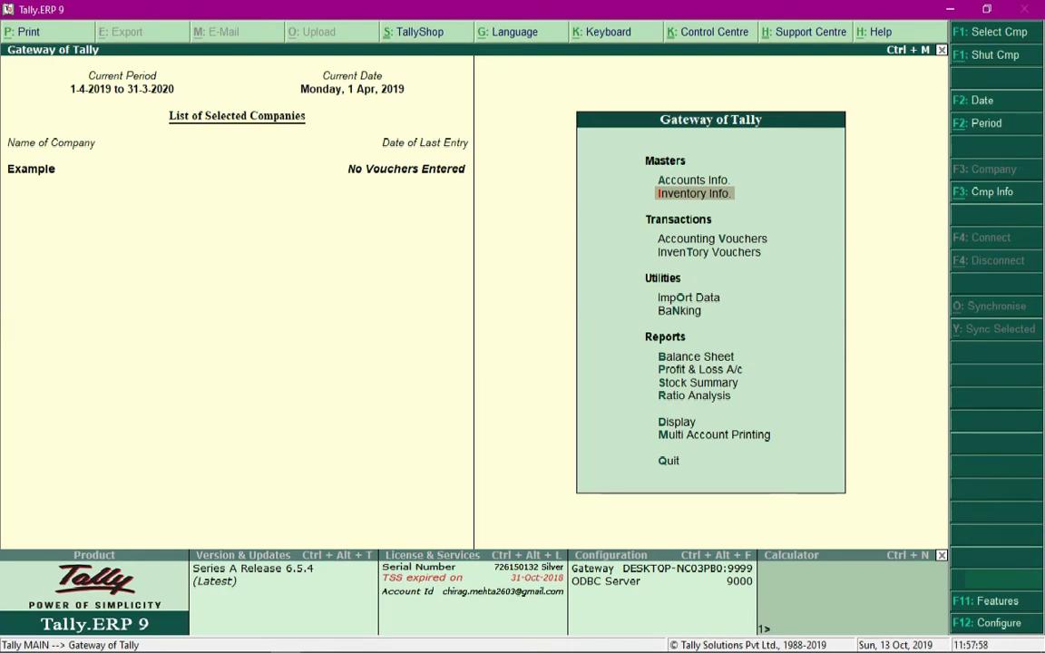
Step: Open the stock item options of the inventory masters
key(Return)
key(Down)
key(Down)
key(Return)
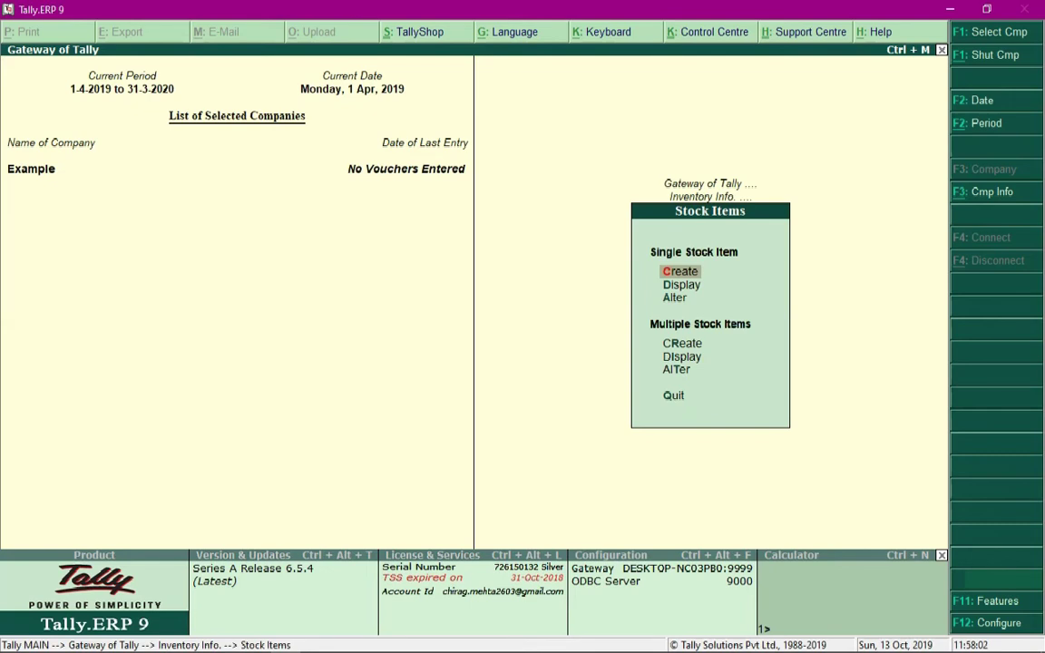
key(Return)
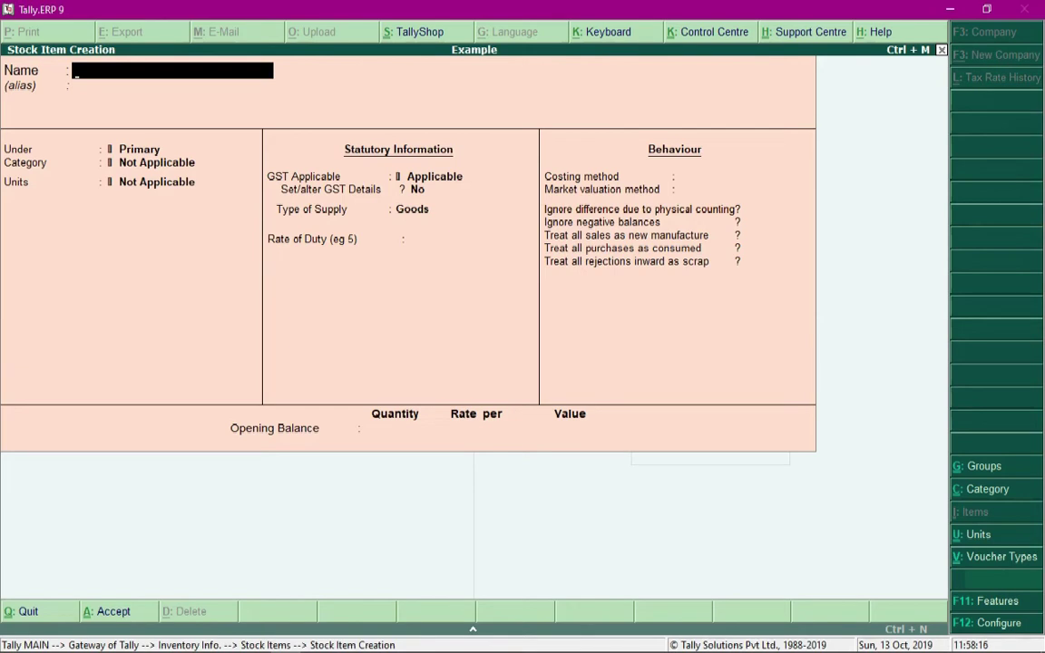
key(Escape)
key(y)
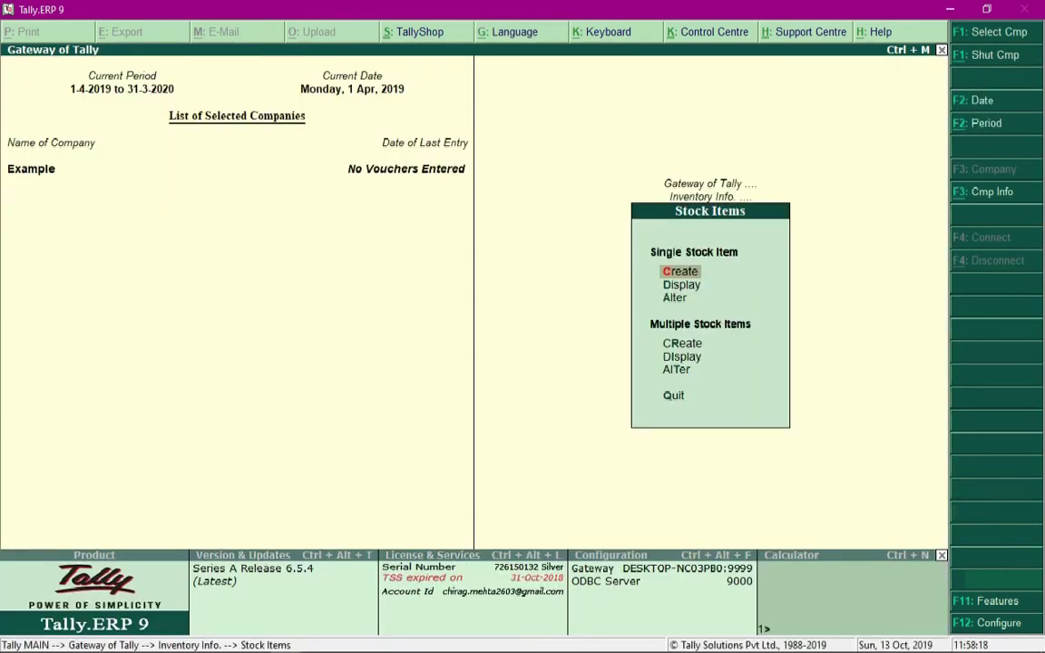
Step: Start creating multiple stock items under the Raw Materials group
key(Down)
key(Down)
key(Down)
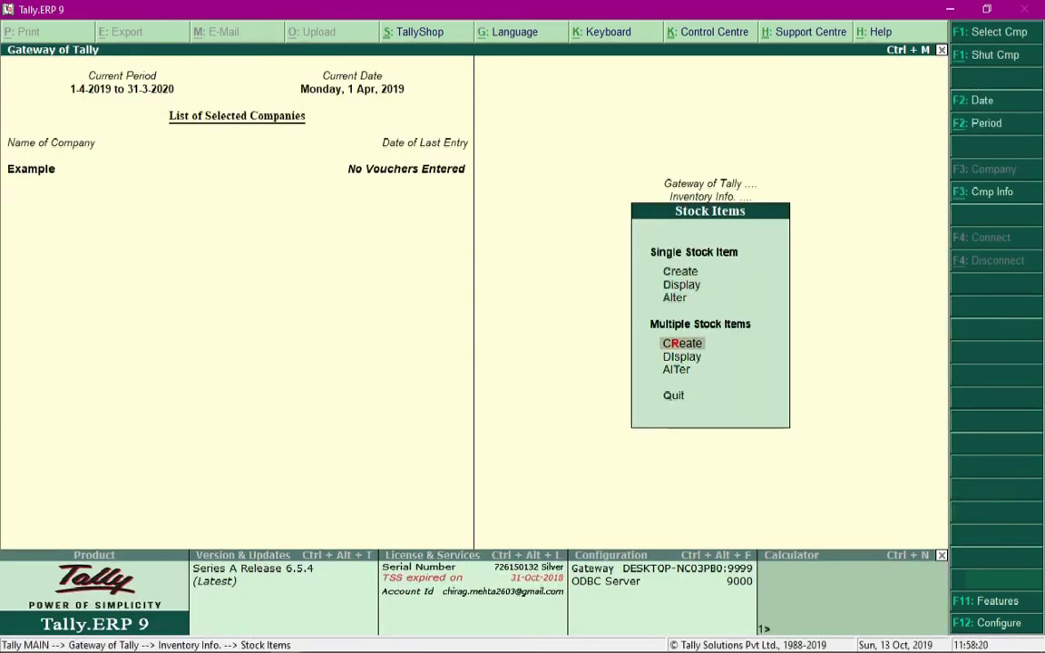
key(Return)
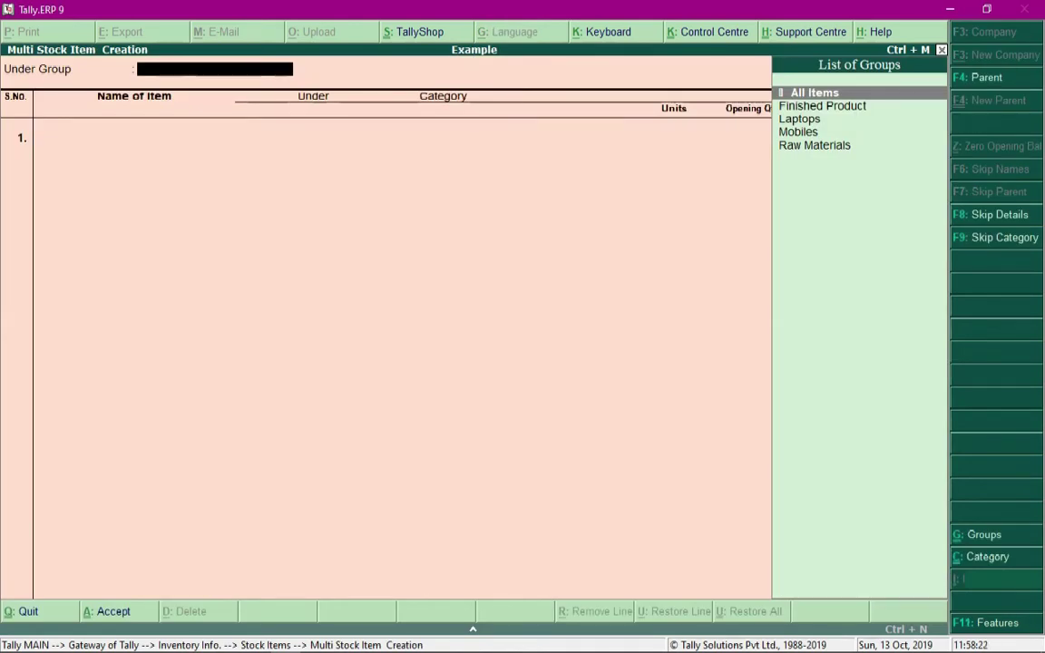
key(Down)
key(Down)
key(Down)
key(Down)
key(Return)
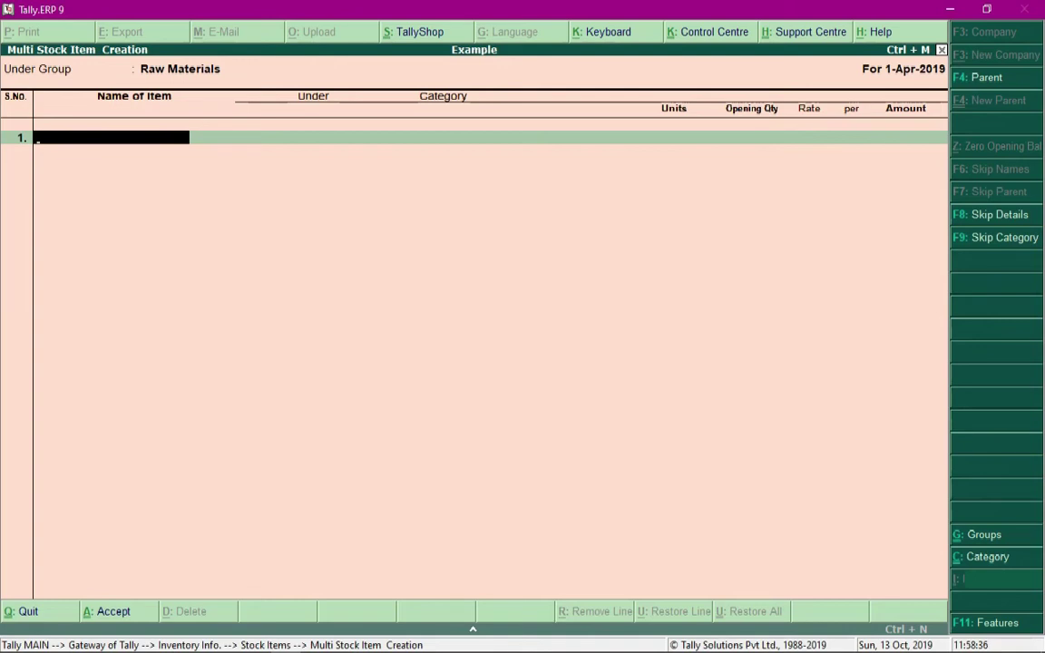
Step: Add Monitor as the first raw material item with UNTs as its unit and no opening quantity
text(Monitor)
key(Return)
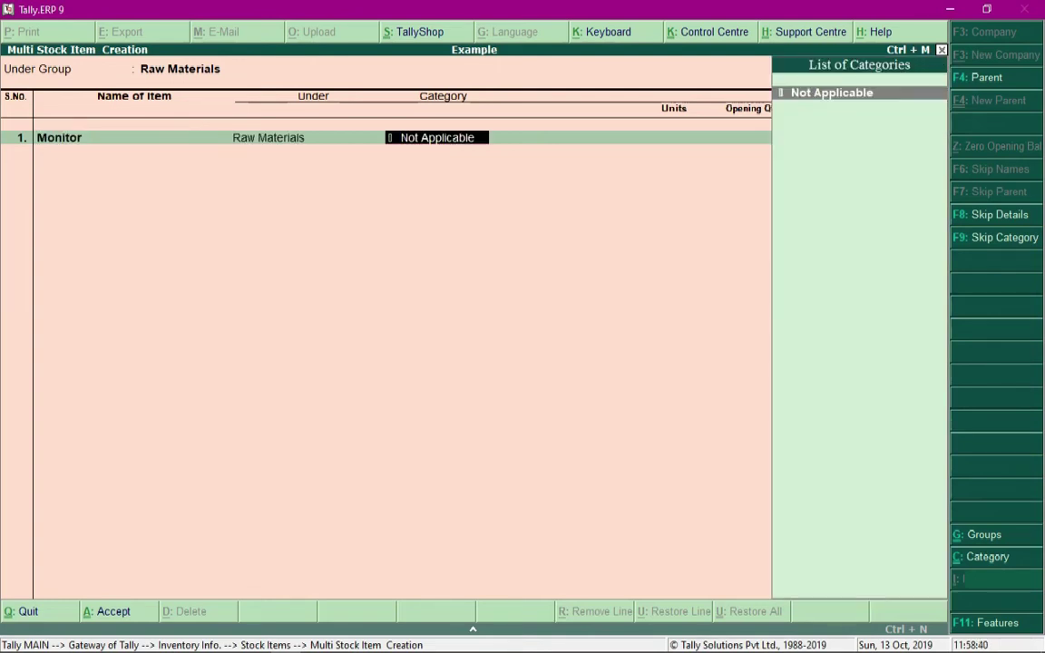
key(Return)
key(Down)
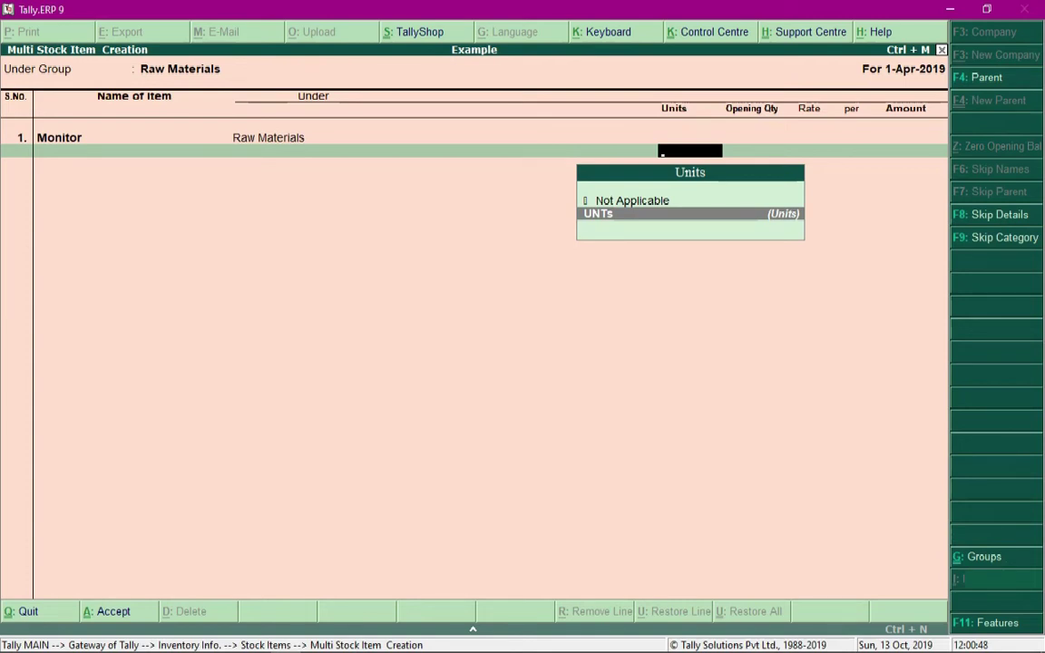
key(Return)
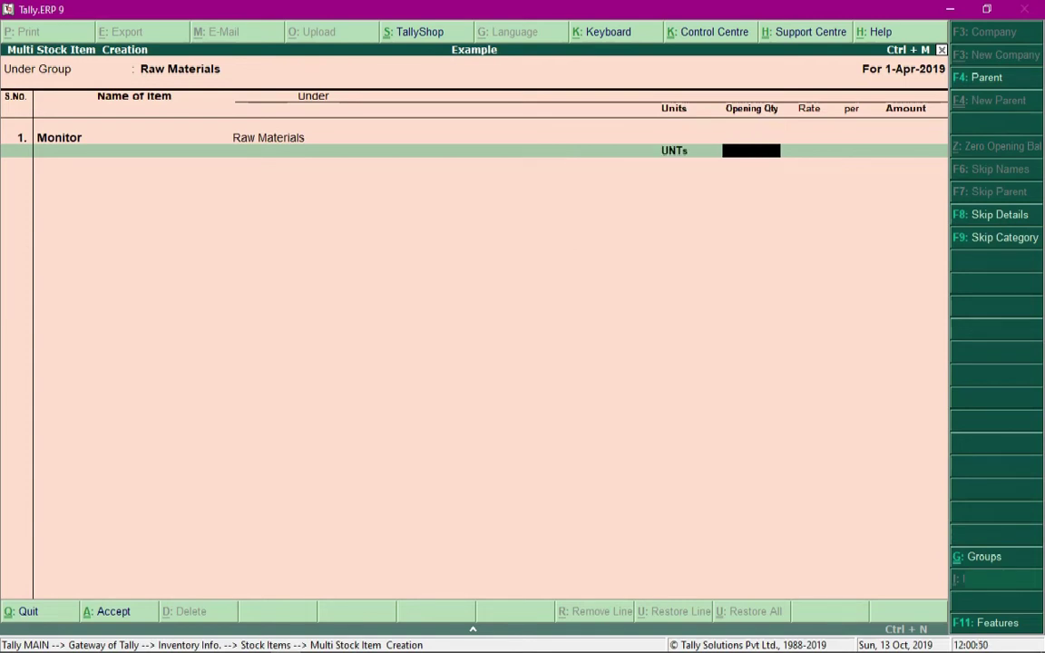
key(Return)
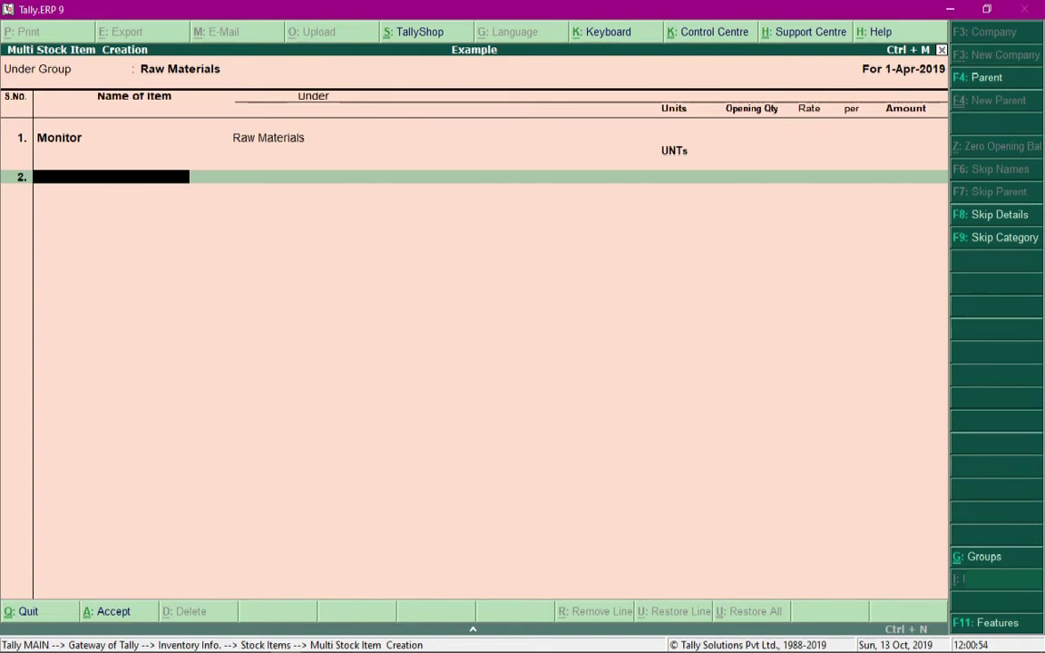
Step: Add CPU as the second raw material item with UNTs as its unit and no opening quantity
text(CPU)
key(Return)
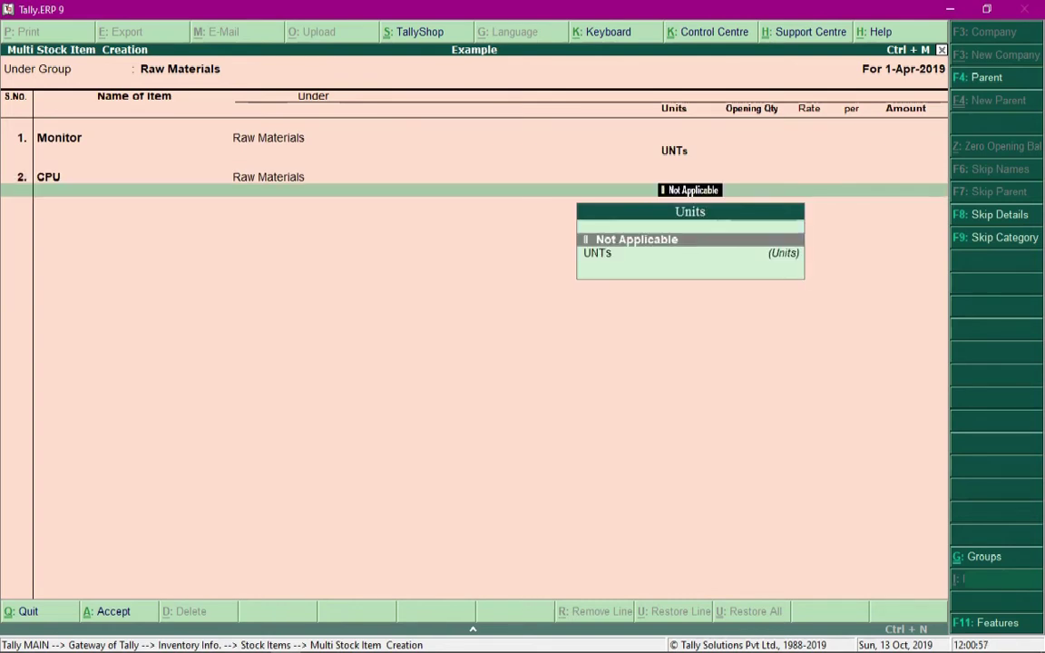
key(Down)
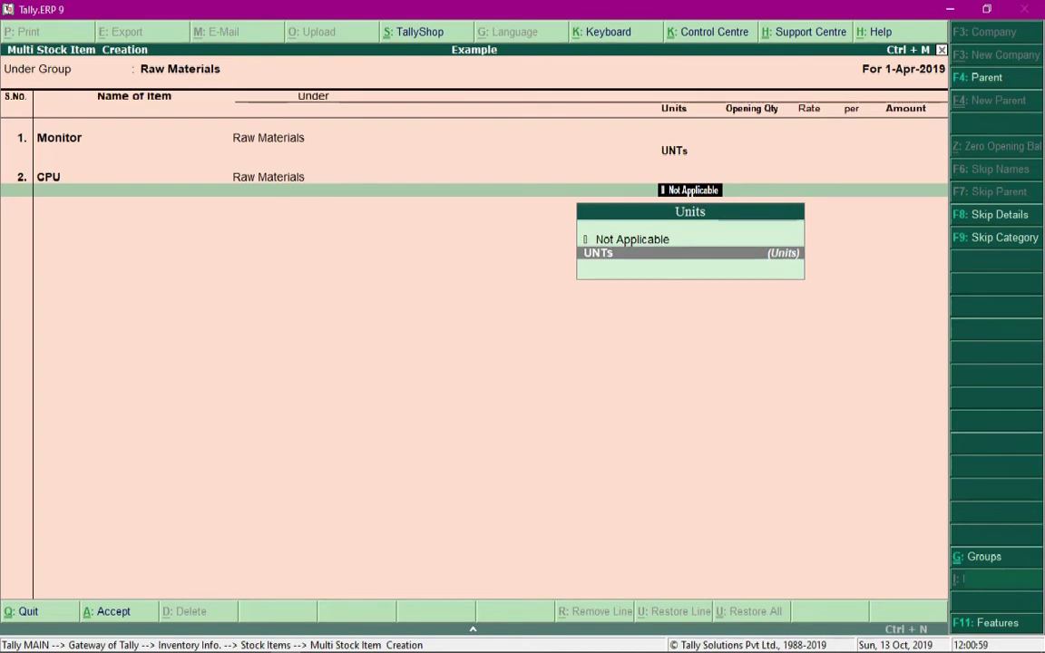
key(Return)
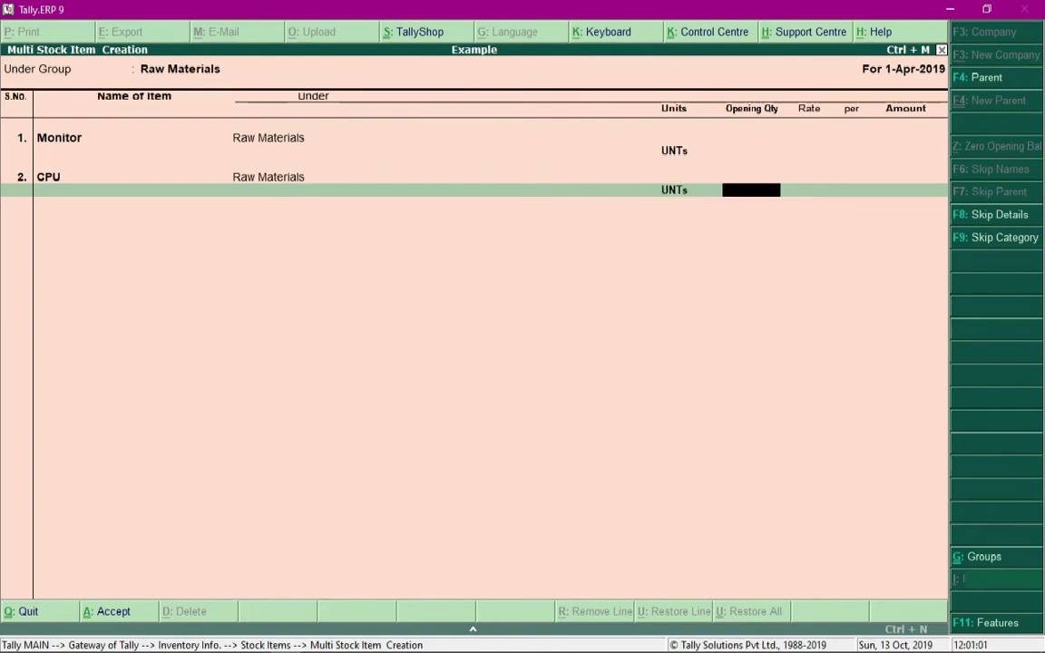
key(Return)
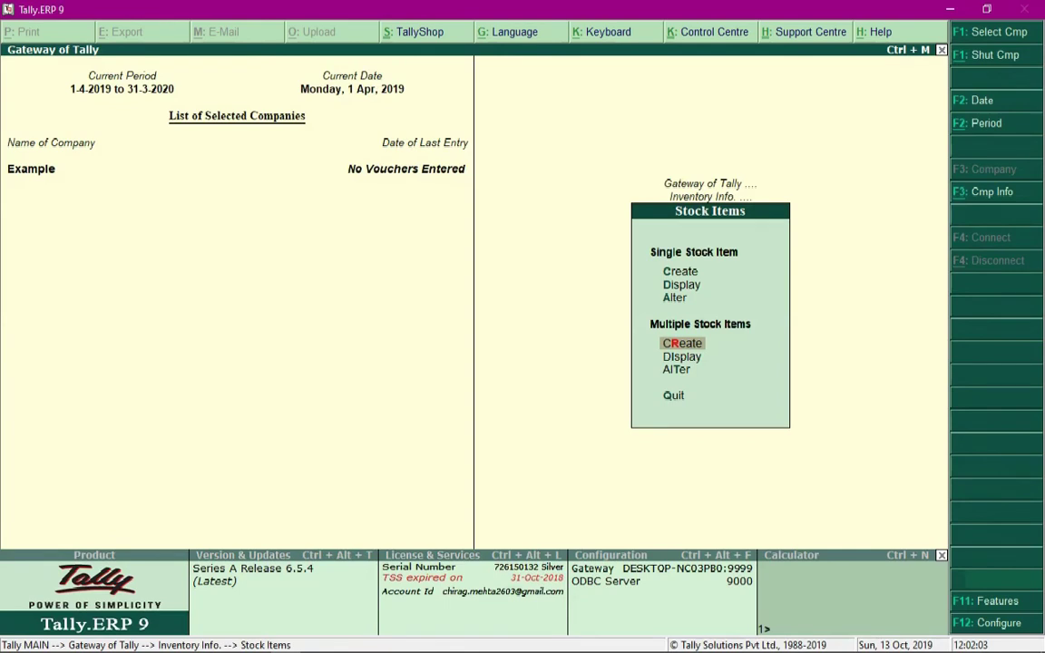
Step: Start a new single stock item and name it Ultra PC
key(Up)
key(Up)
key(Up)
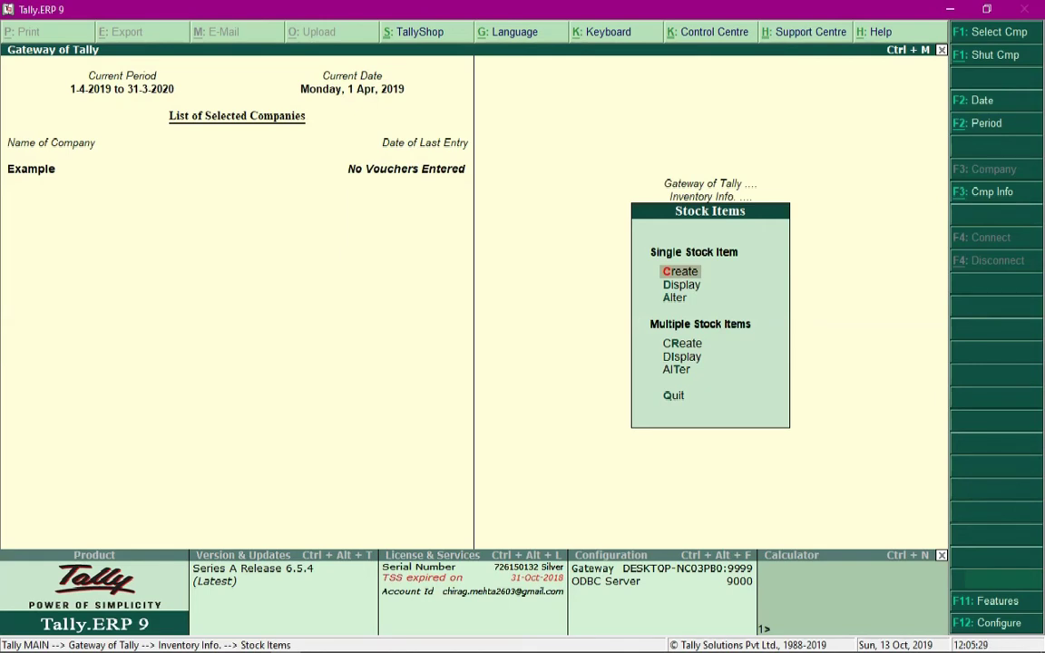
key(Return)
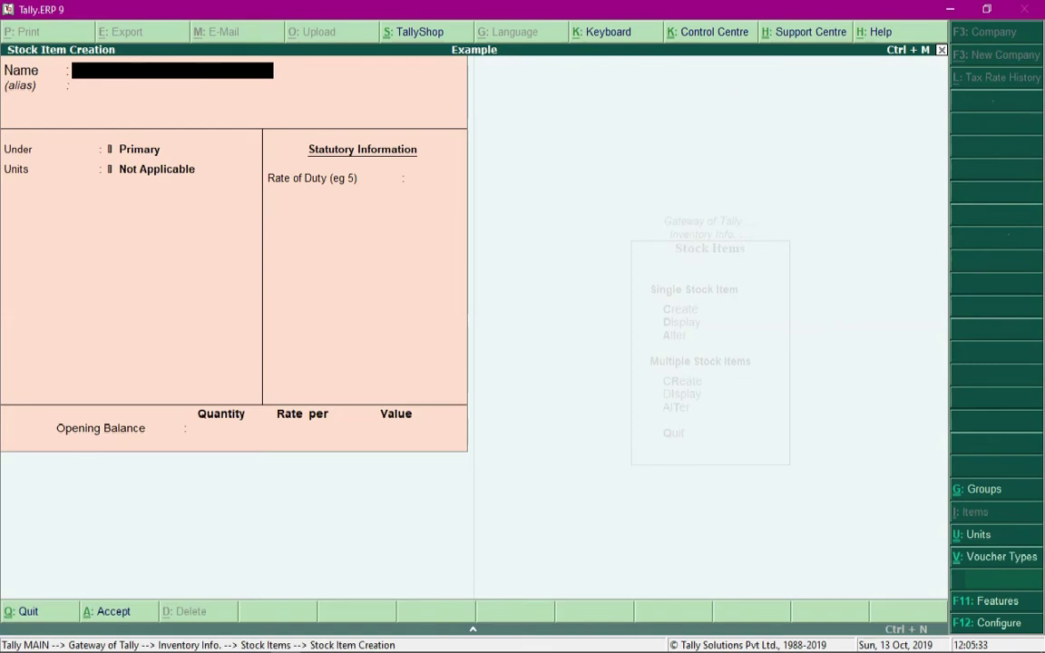
text(Ultra Pc)
key(BackSpace)
text(C)
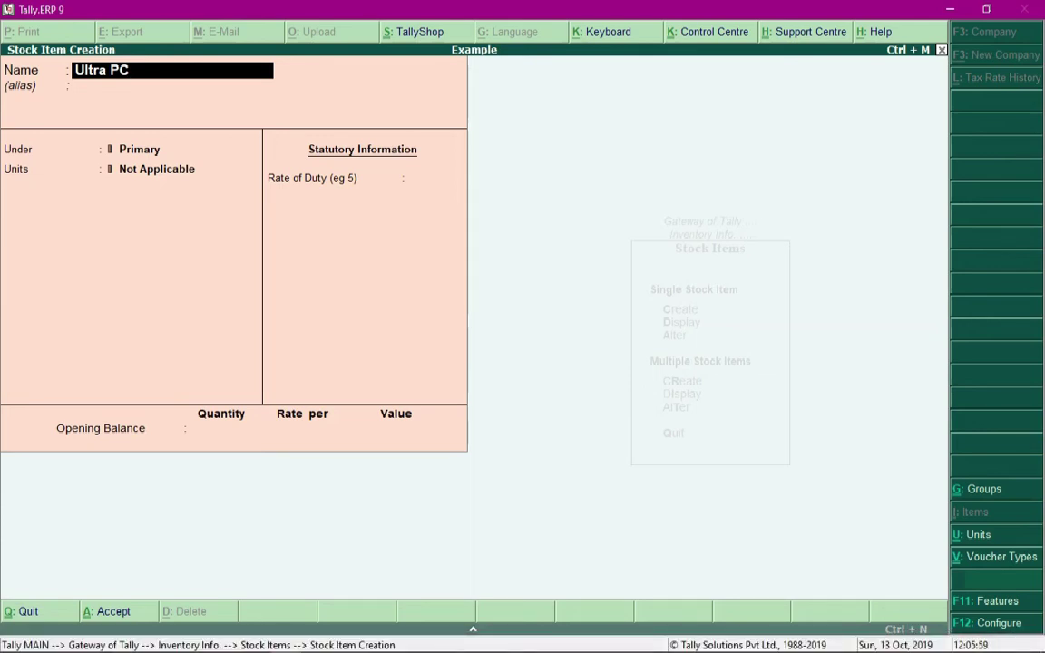
Step: Place the Ultra PC stock item under the Finished Product group with UNTs as its unit
key(Return)
key(Return)
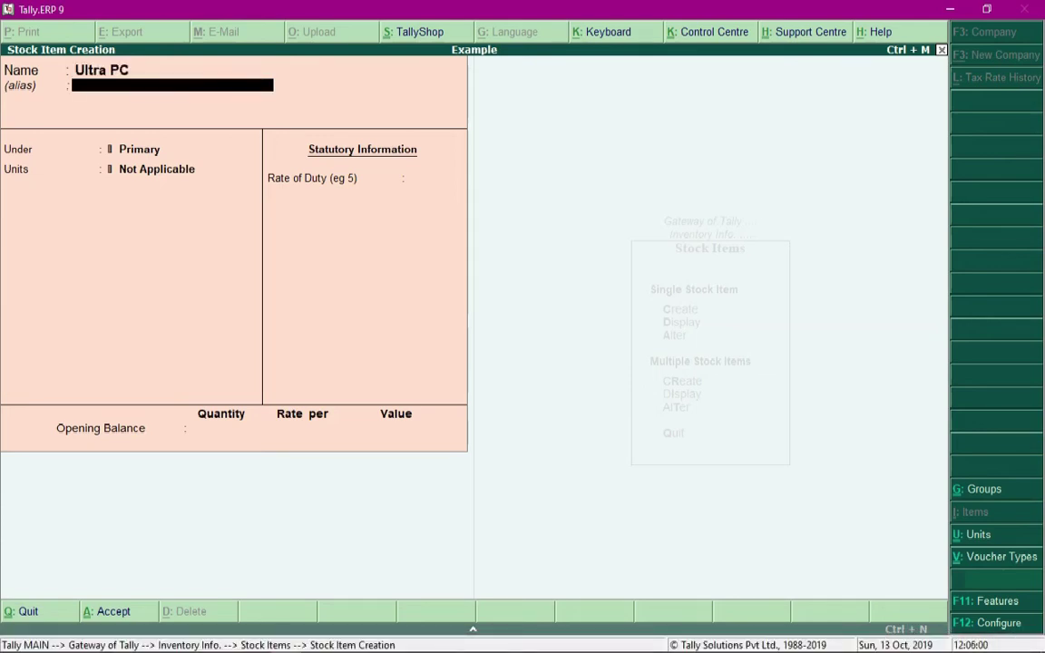
click(827, 105)
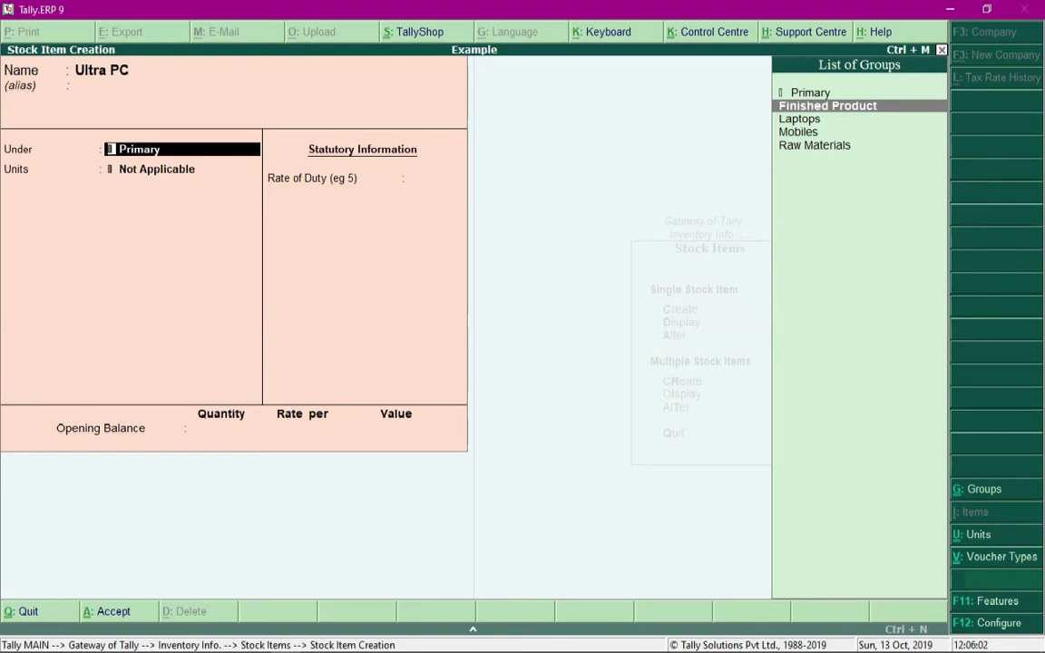
key(Return)
key(Down)
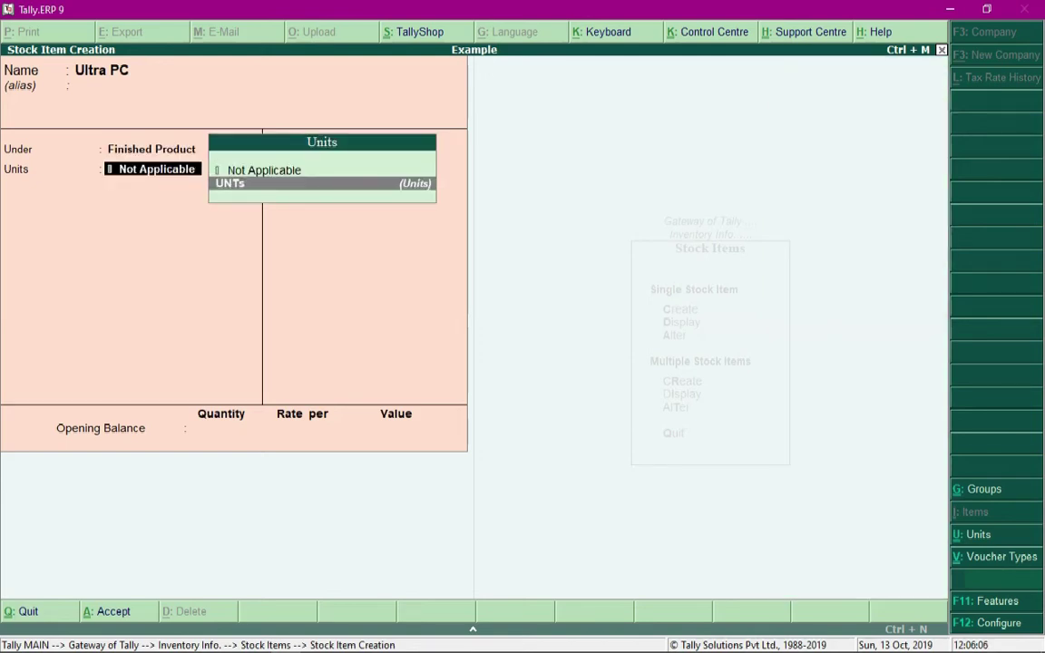
key(Return)
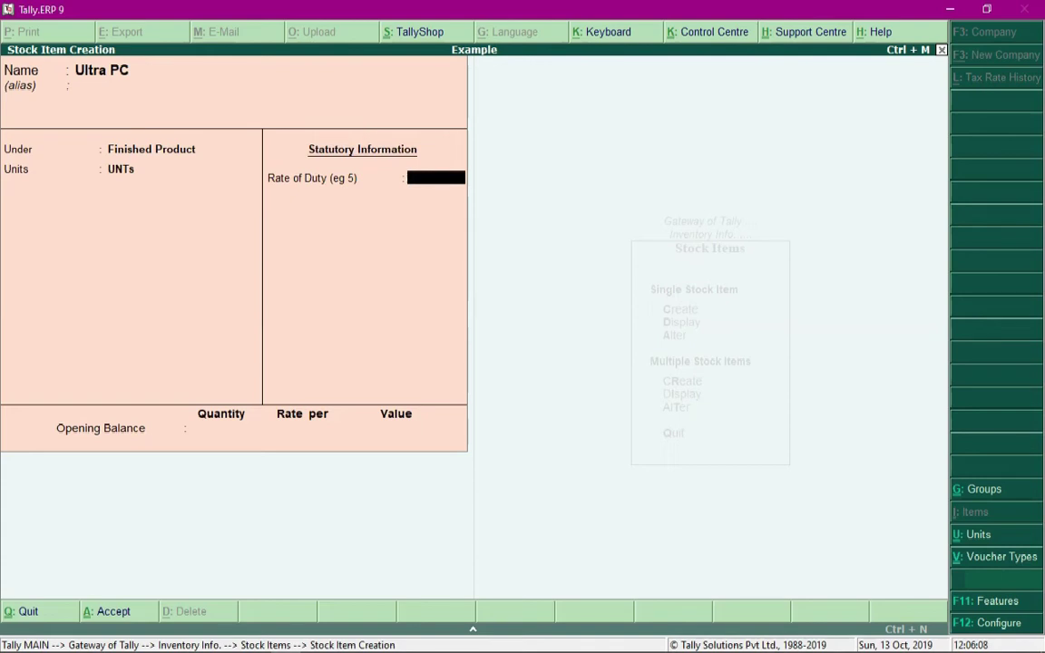
Step: Enable component list details (Bill of Materials) in the stock item configuration
key(F12)
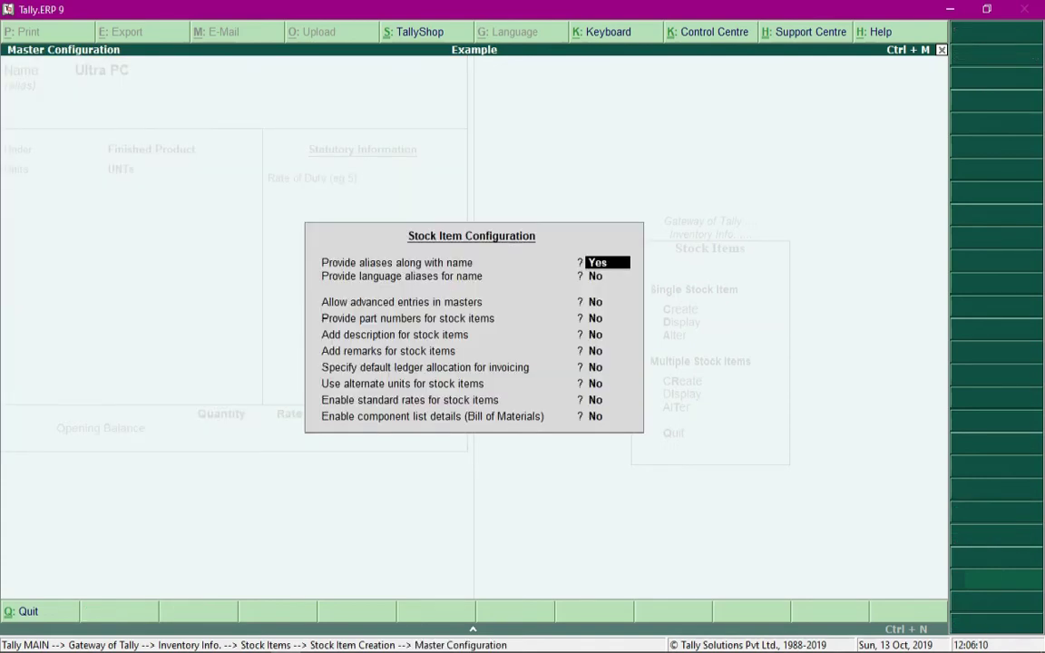
key(Return)
key(Return)
key(Return)
key(Return)
key(Return)
key(Return)
key(Return)
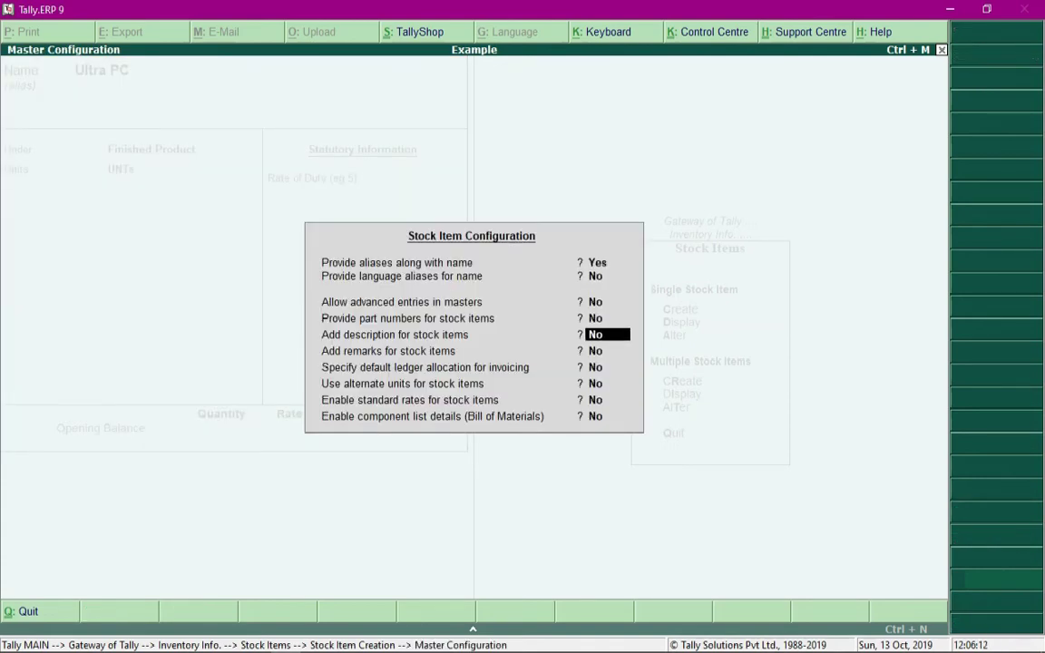
key(Return)
key(Return)
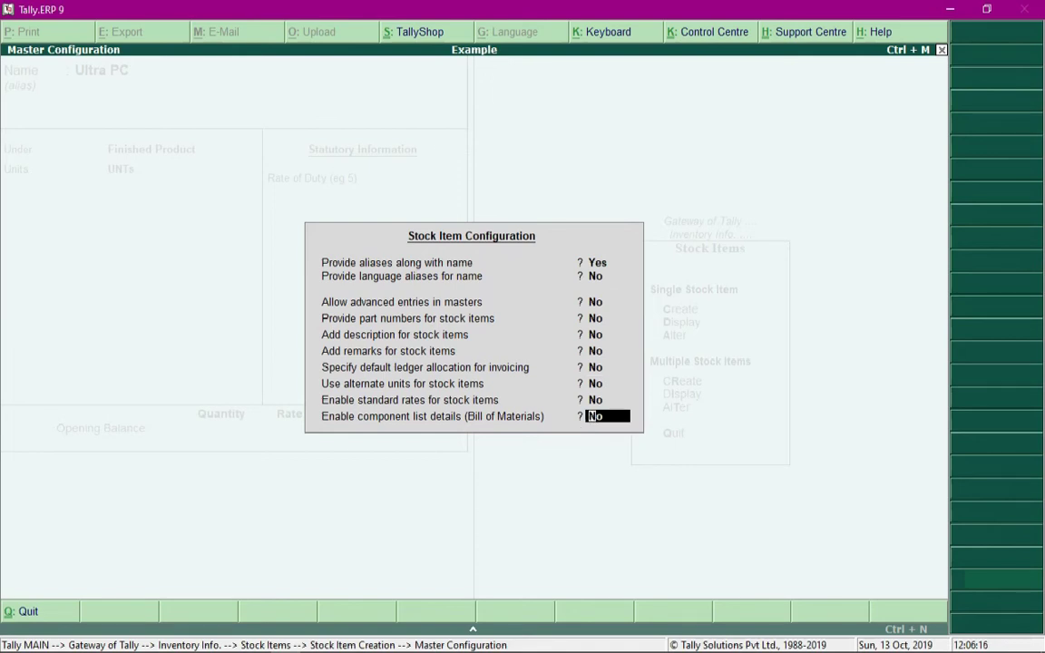
text(y)
key(Return)
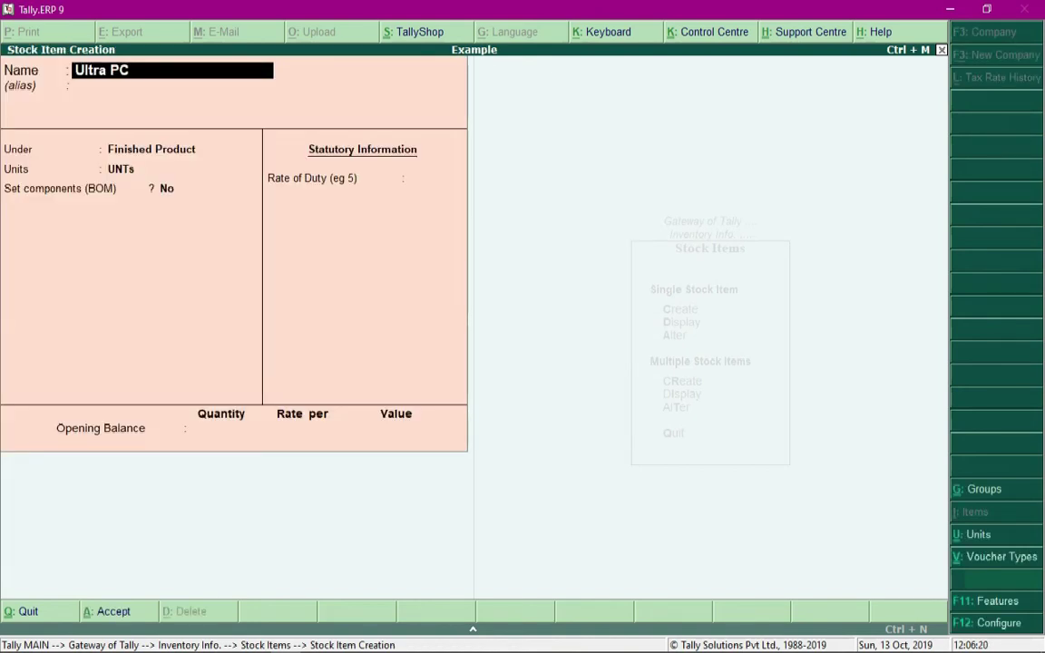
Step: Set components (BOM) to Yes for the Ultra PC stock item
key(Return)
key(Return)
key(Return)
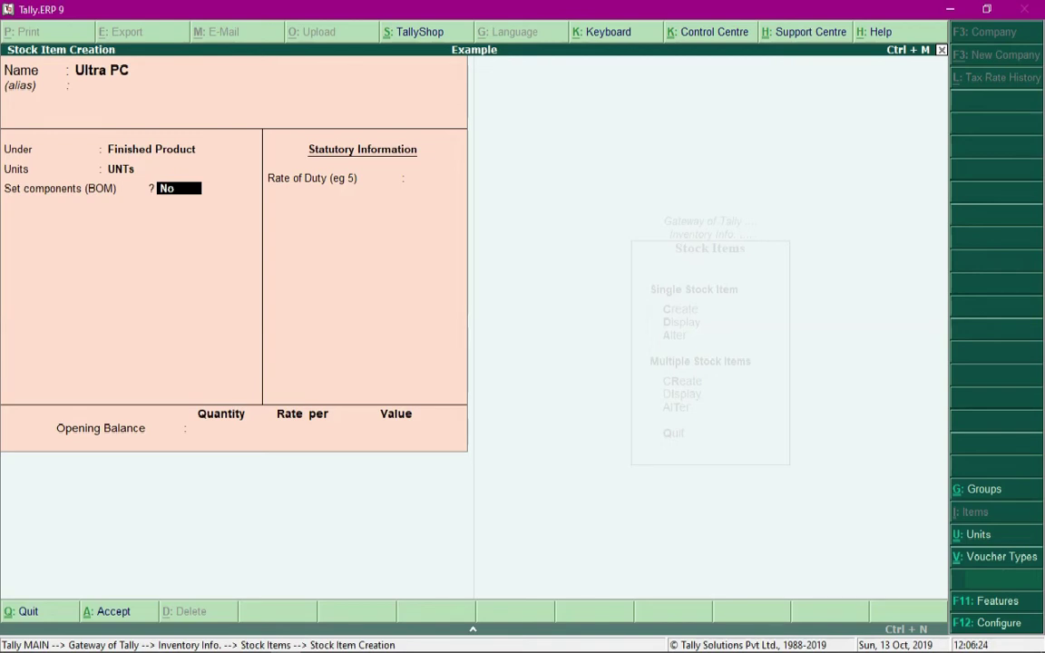
text(y)
key(Return)
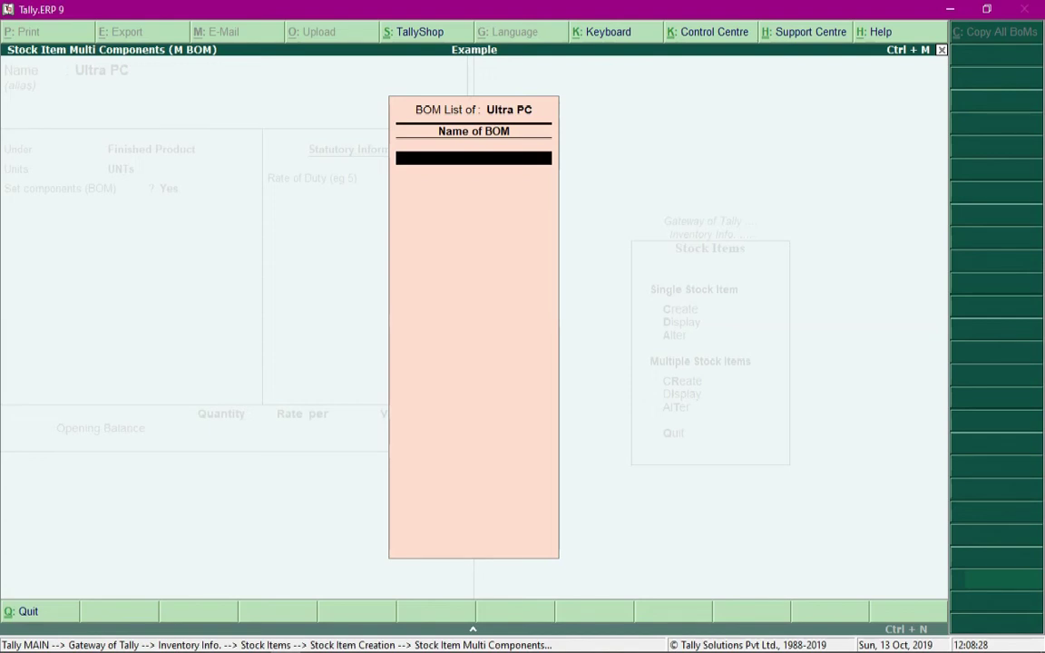
Step: Name the bill of materials UltraPC BOM and set its unit of manufacture to 1
text(UltraPC BOM)
key(Return)
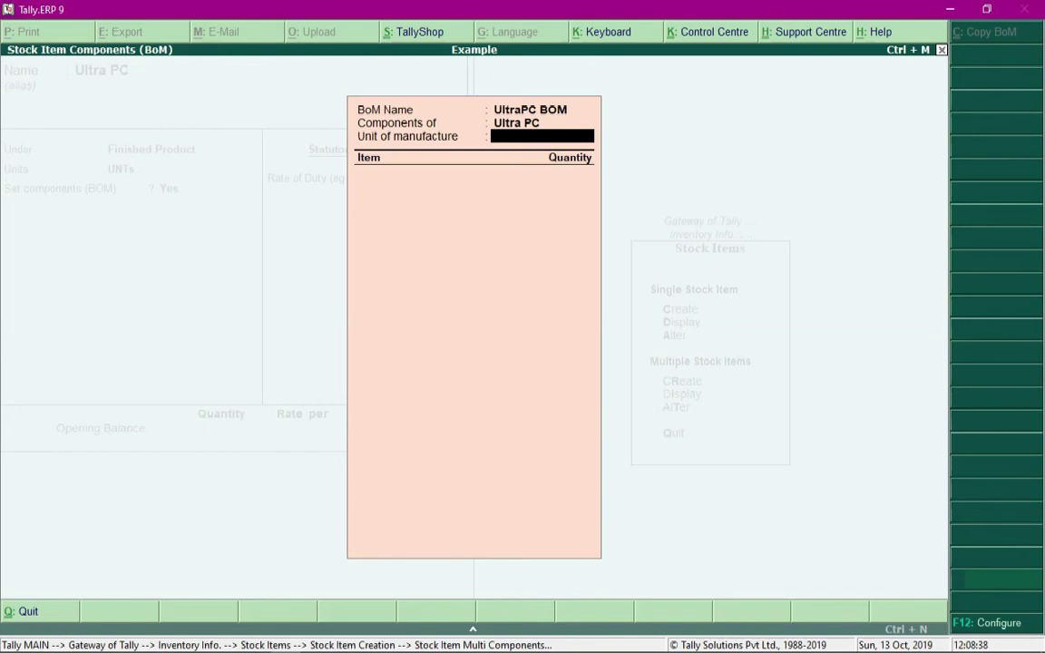
text(1)
key(Return)
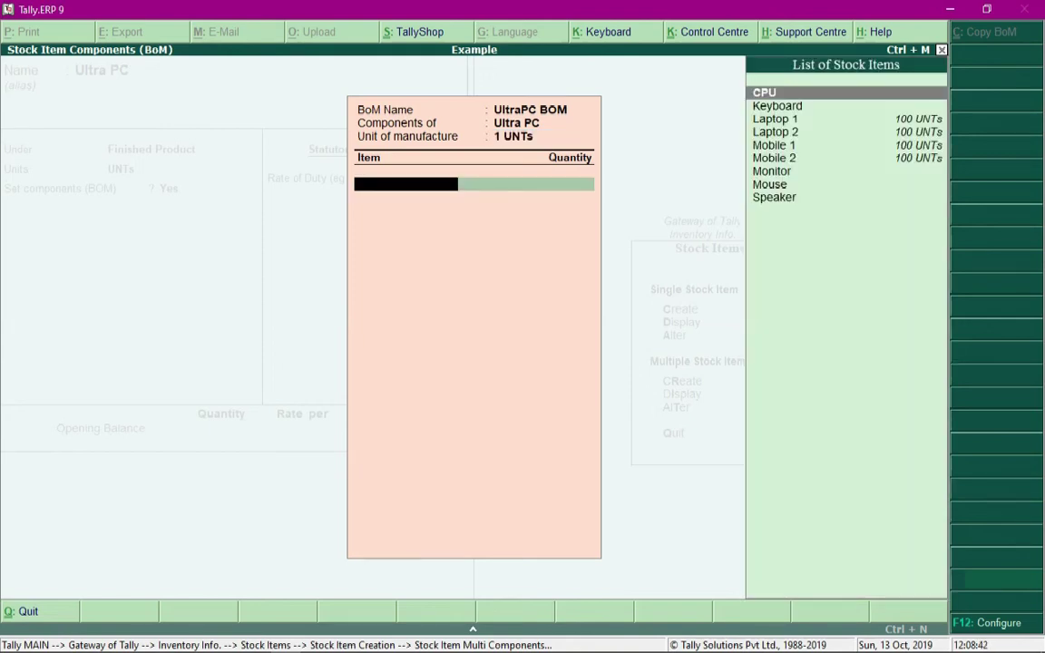
Step: Add Monitor as the first component of UltraPC BOM with a quantity of 1
key(Down)
key(Down)
key(Down)
key(Down)
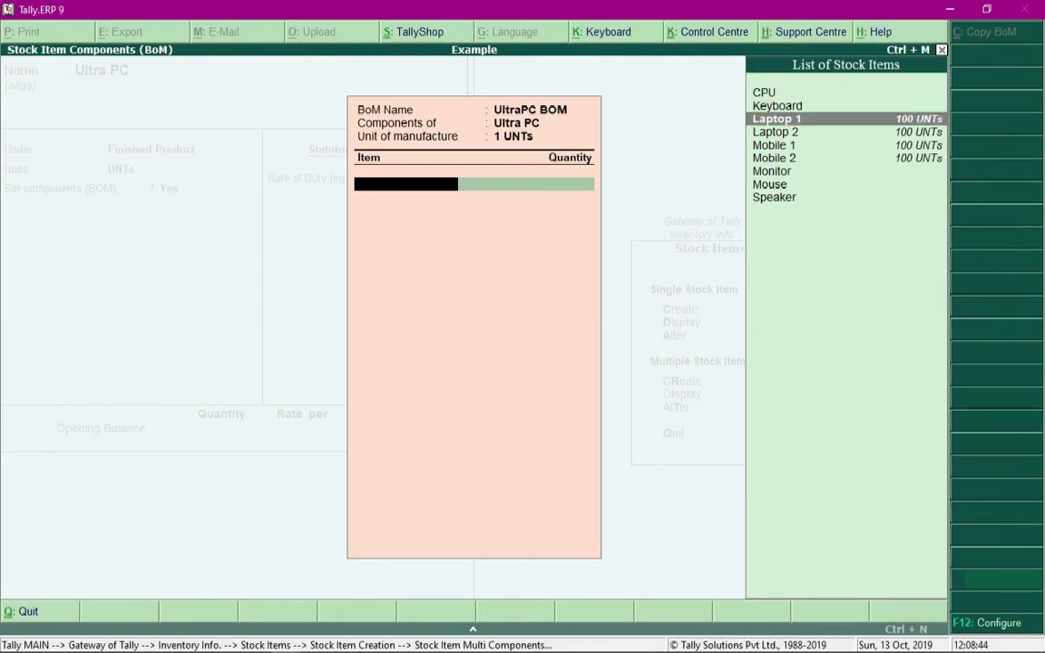
key(Down)
key(Down)
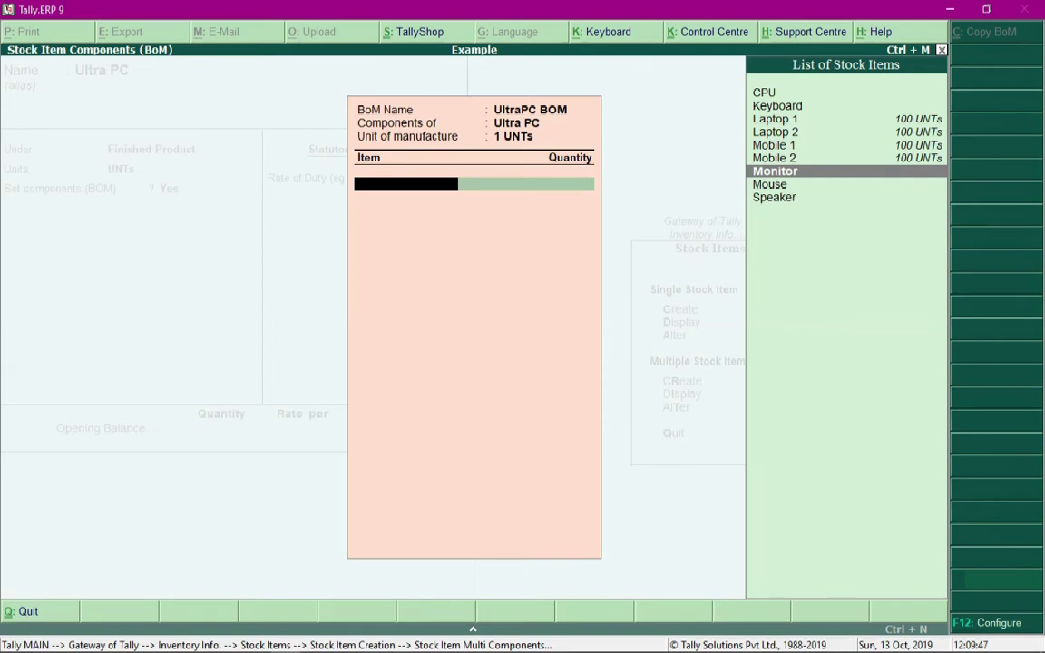
key(Return)
text(1)
key(Return)
Step: Add CPU and Keyboard to the component list with a quantity of 1 each
text(C)
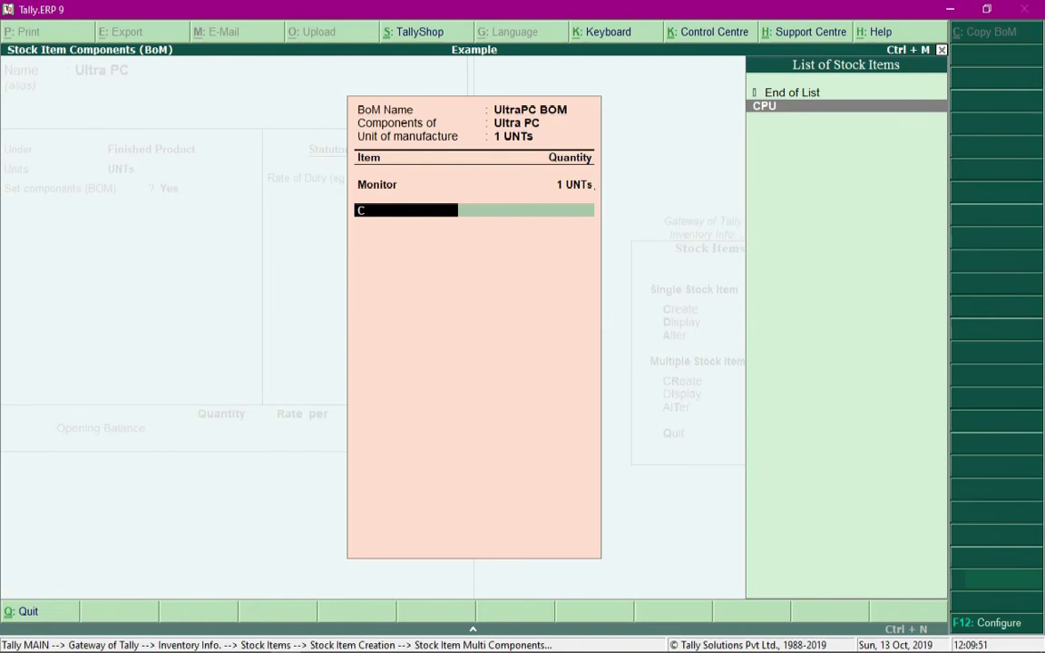
key(Return)
text(1)
key(Return)
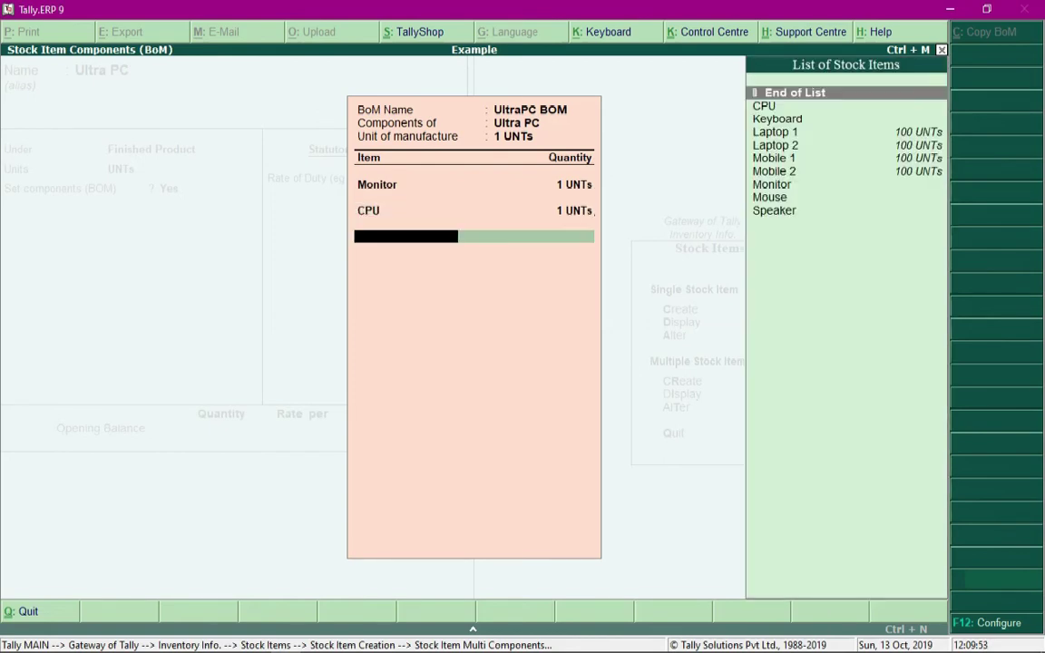
text(Ke)
key(Return)
text(1)
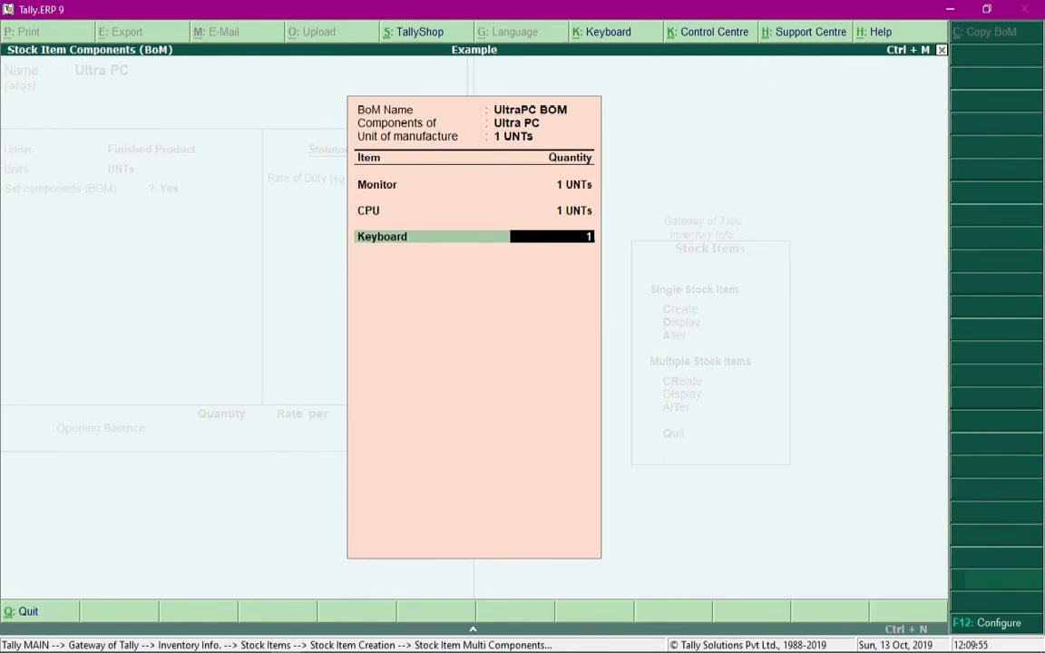
key(Return)
Step: Add Mouse with quantity 1 and Speaker with quantity 2, and finish the BOM list for Ultra PC
text(Mou)
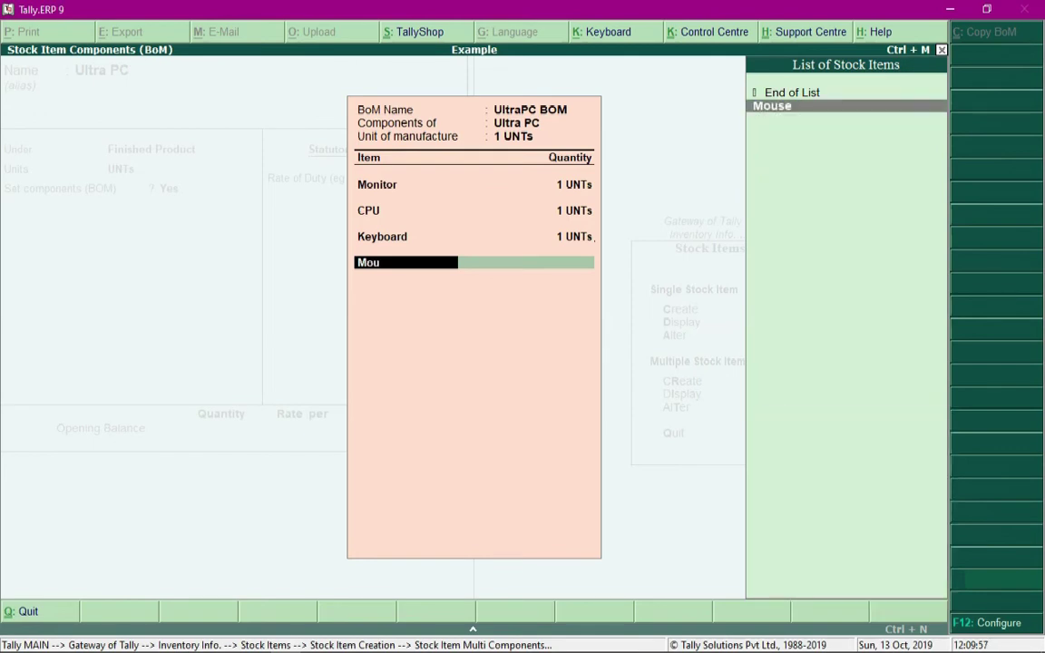
key(Return)
text(1)
key(Return)
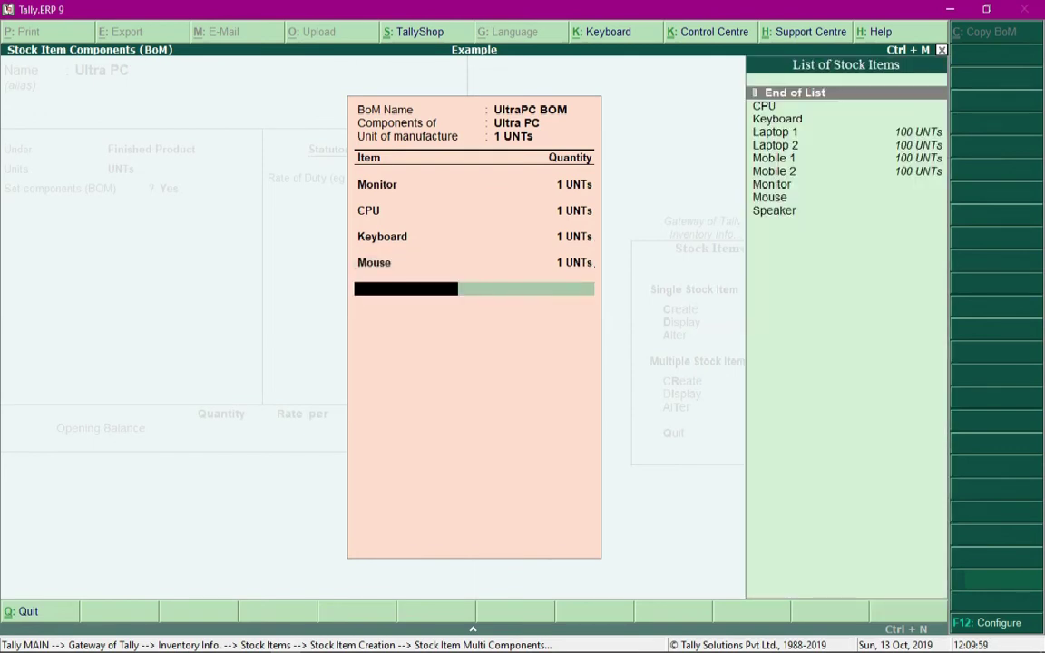
text(Spe)
key(Return)
text(2)
key(Return)
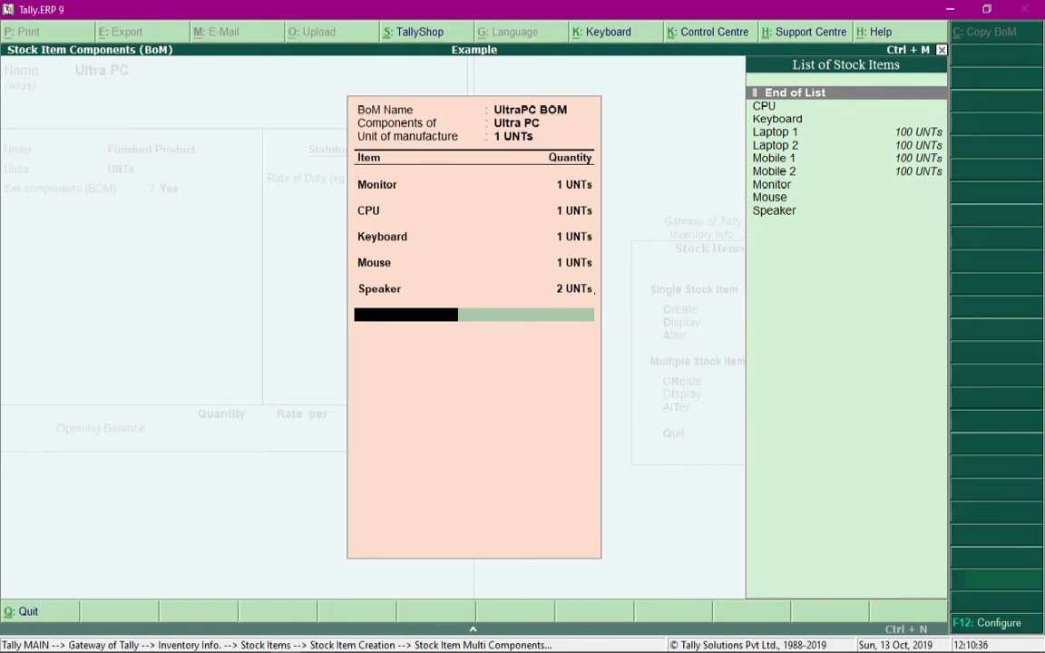
key(Return)
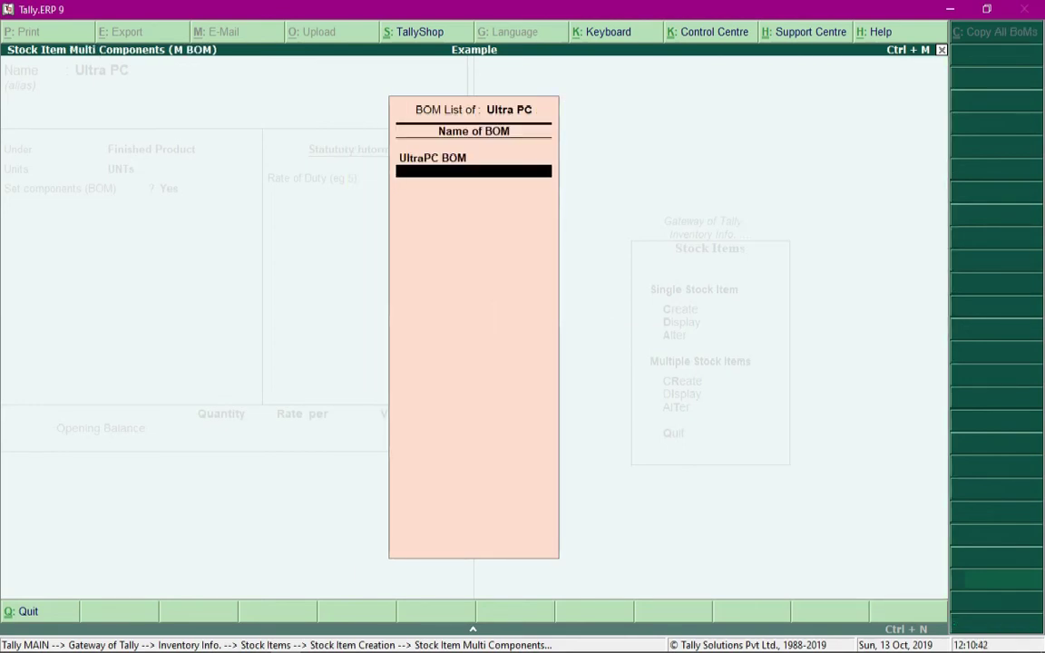
key(Return)
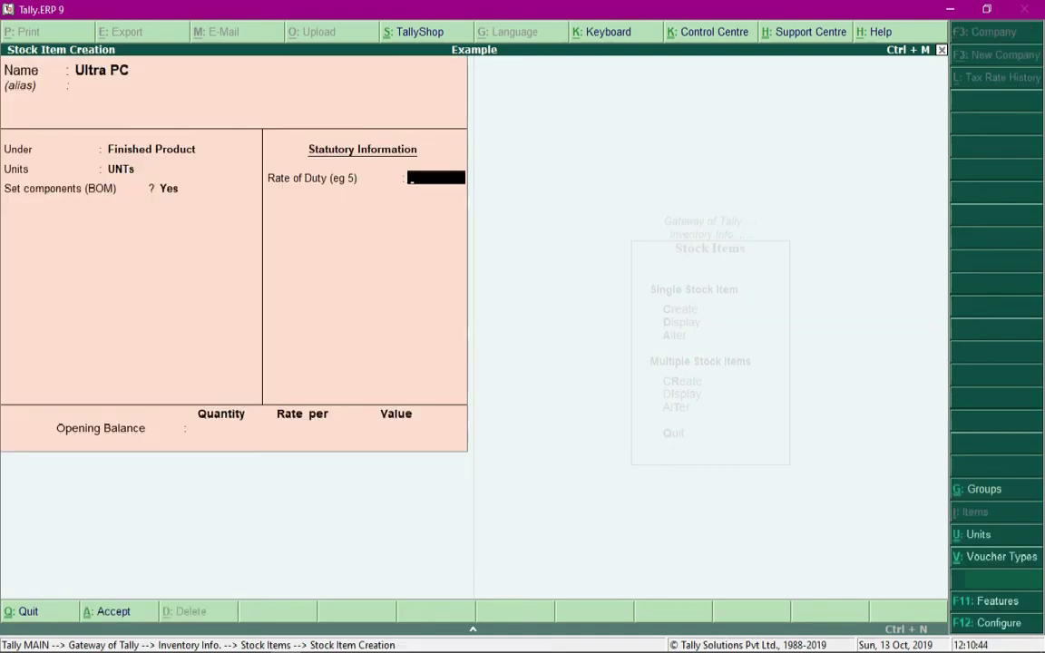
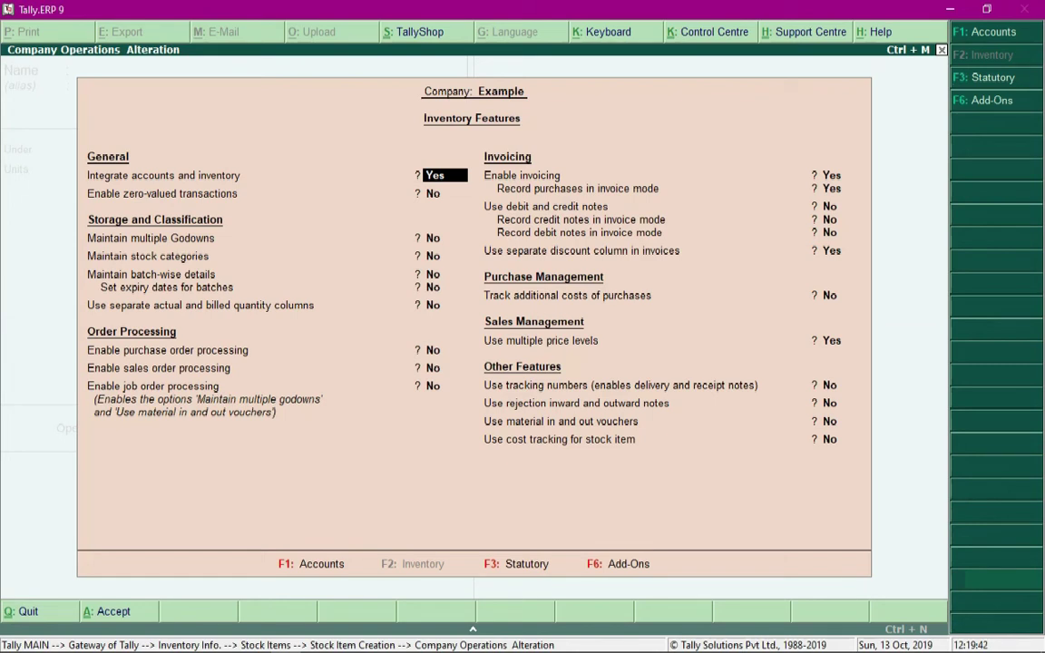
Step: Enable Maintain multiple Godowns in the company's inventory features and save the settings
key(Return)
key(Return)
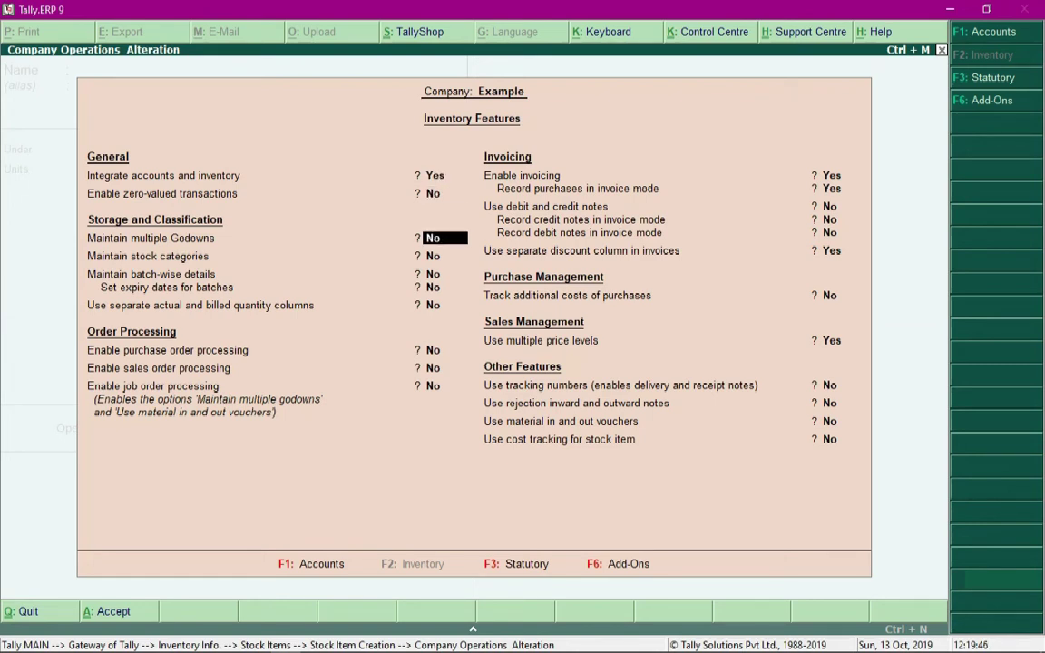
text(y)
key(Return)
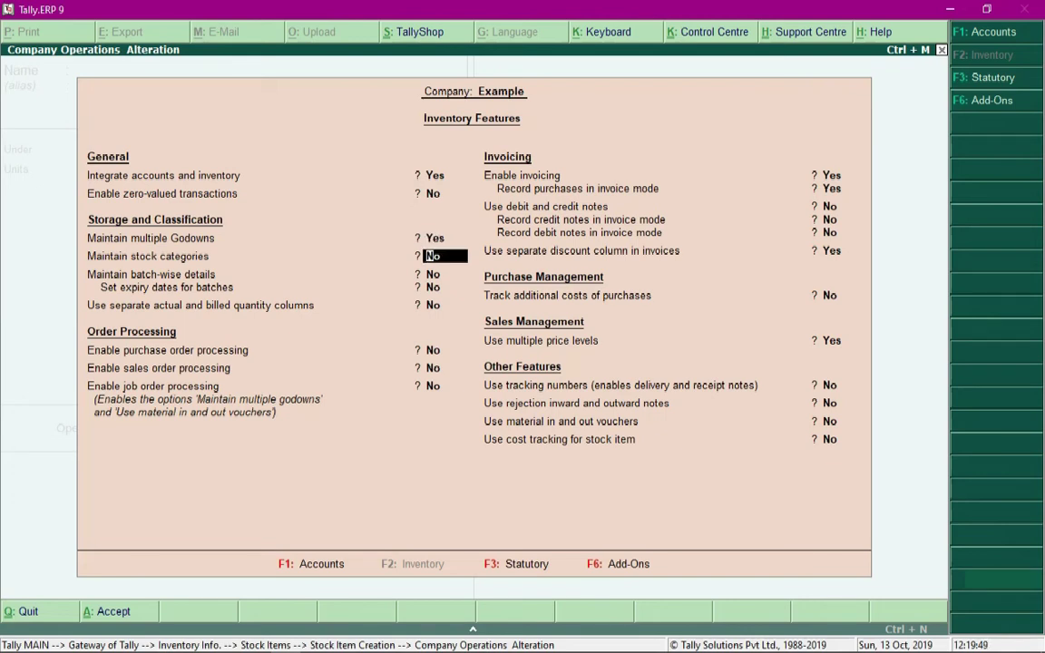
key(ctrl+a)
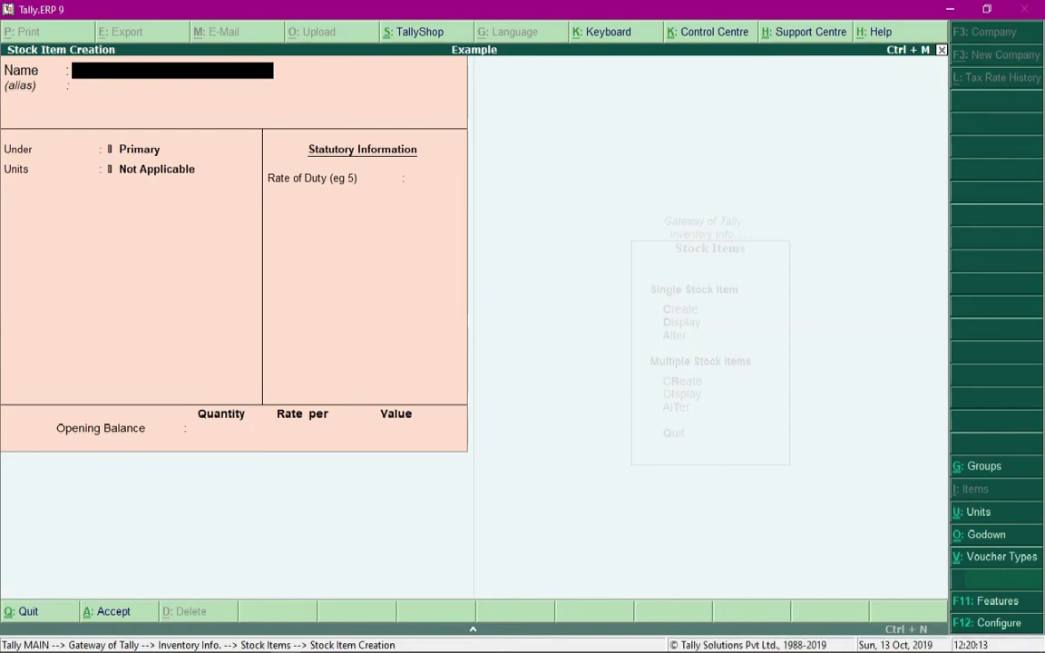
Step: Quit the blank stock item creation form and return to the Gateway of Tally
key(Escape)
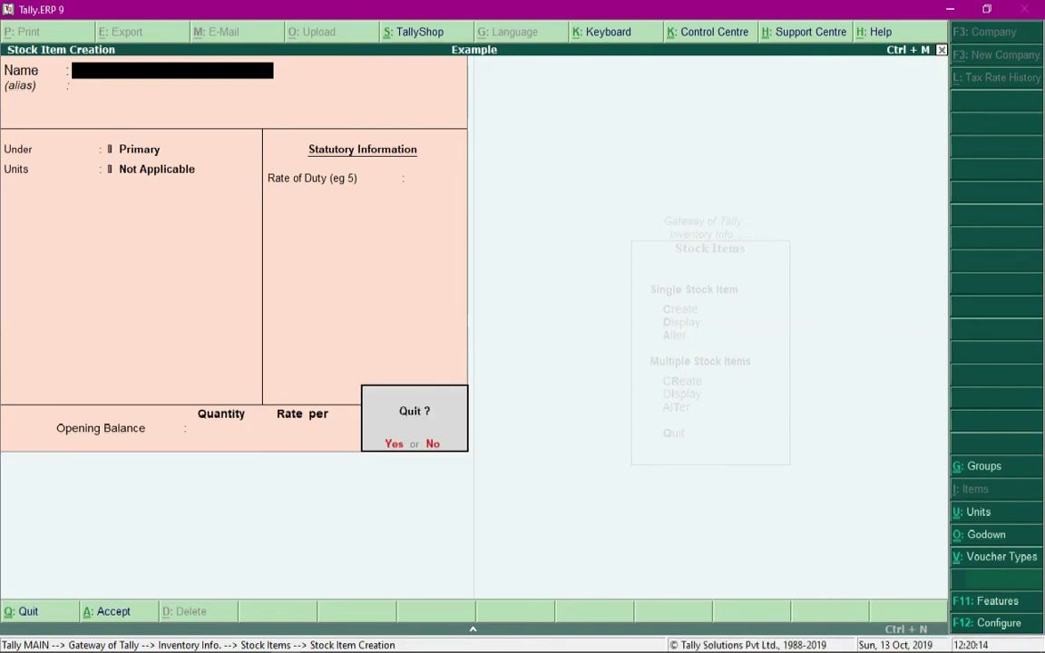
key(y)
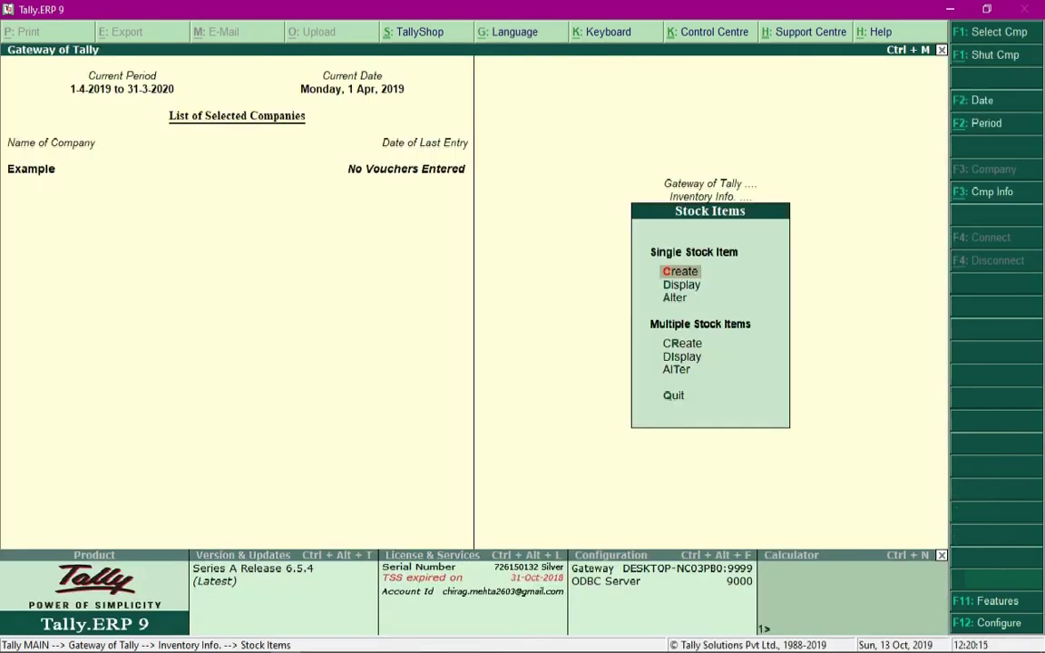
key(Escape)
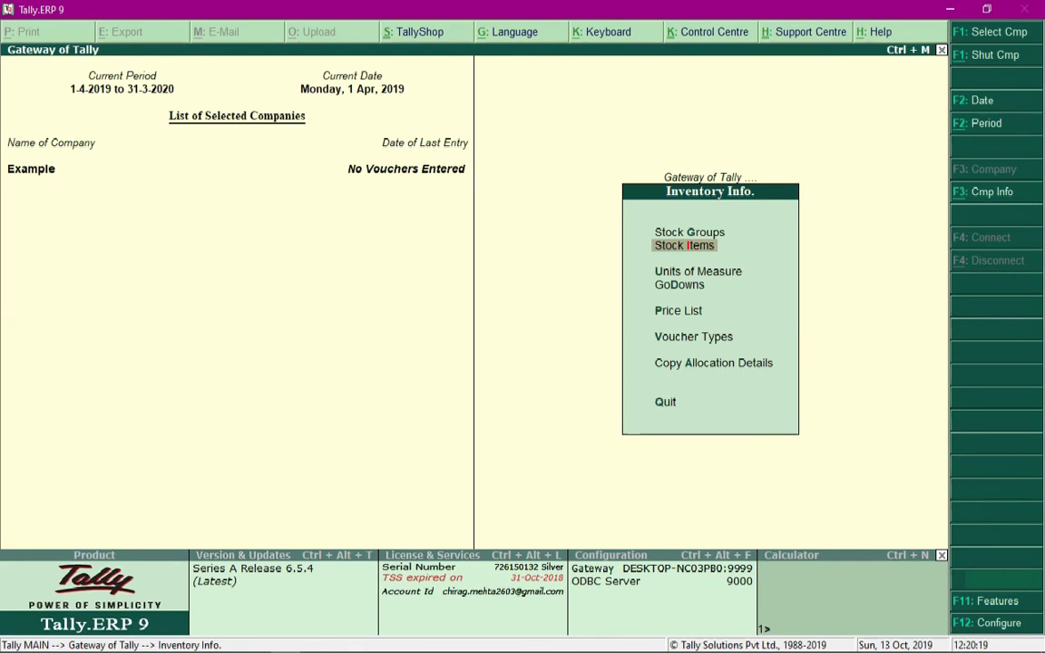
key(Escape)
Step: Create a single godown named Sarojini Nagar Godown from the inventory masters
key(Return)
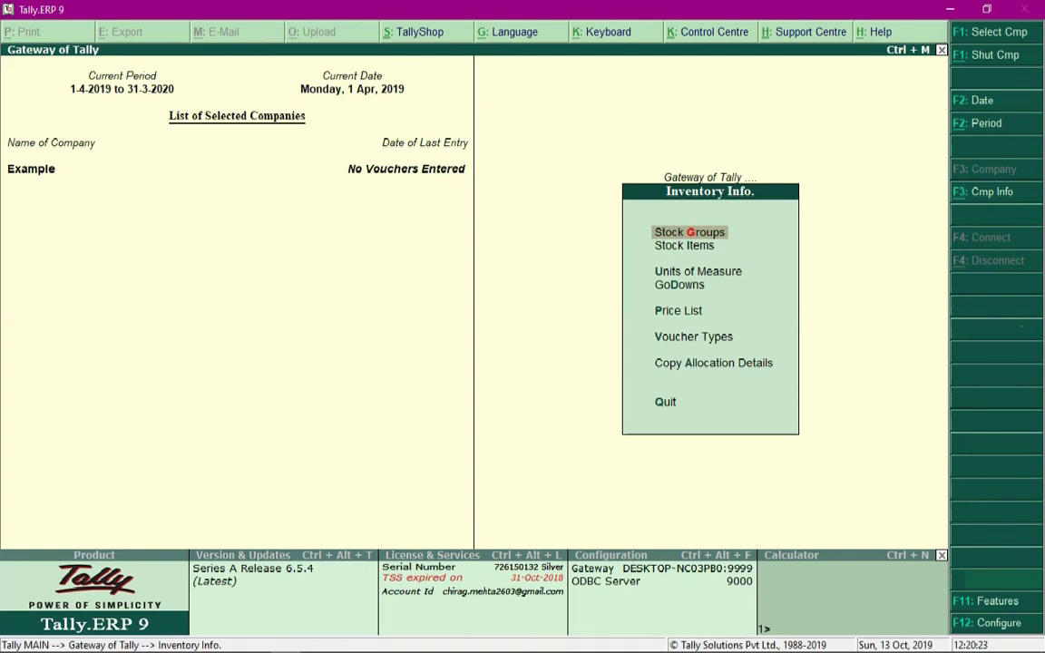
key(Down)
key(Down)
key(Down)
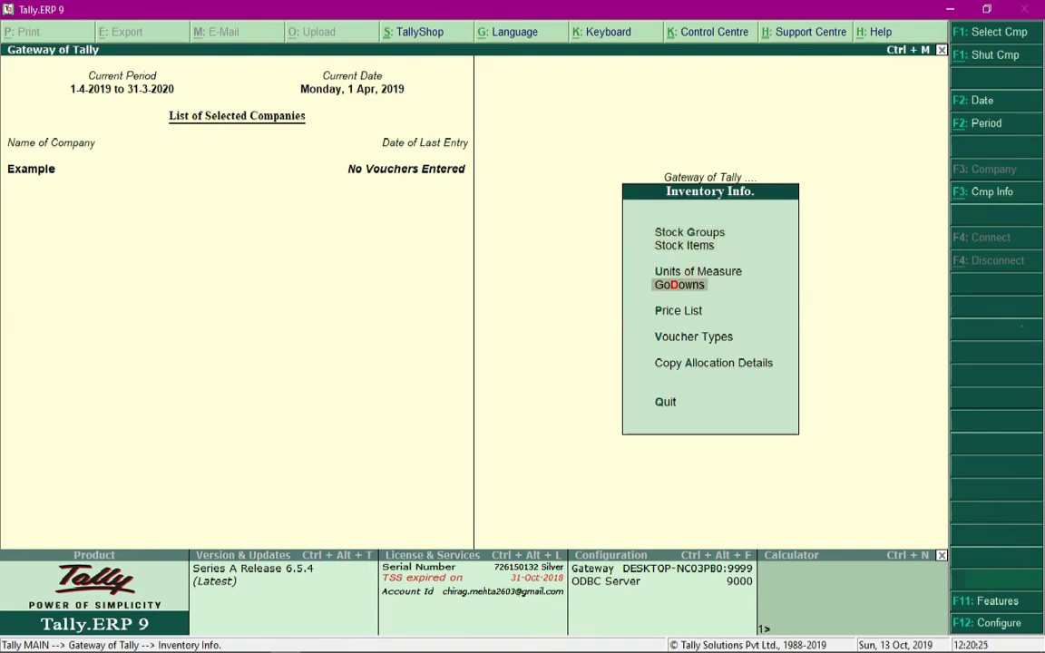
key(Return)
key(Return)
text(Sarojini Nagar Godown)
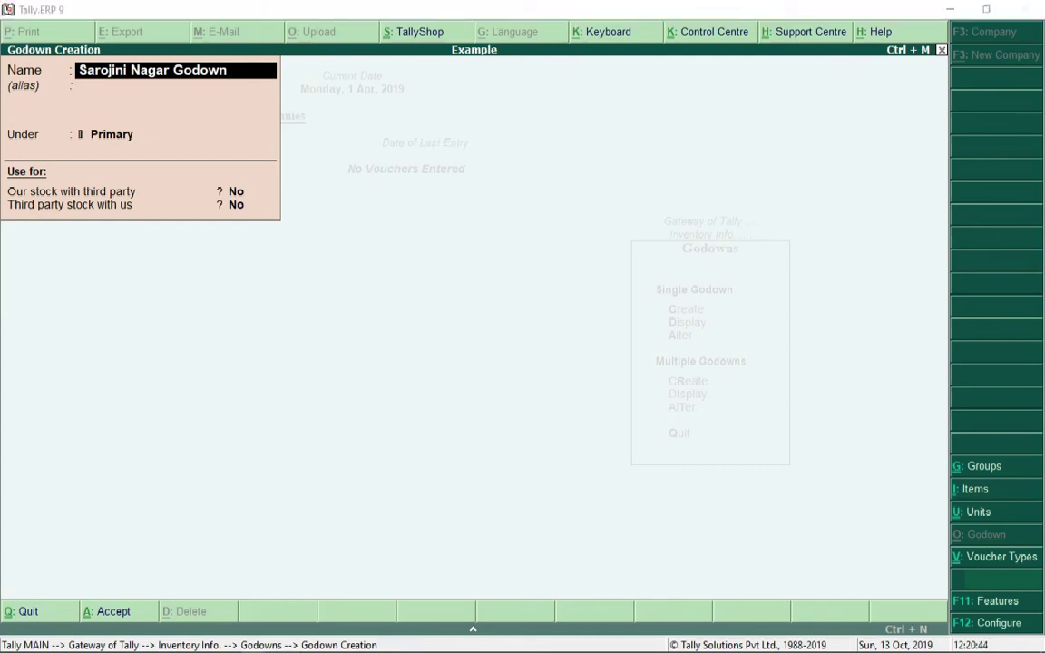
key(alt+Tab)
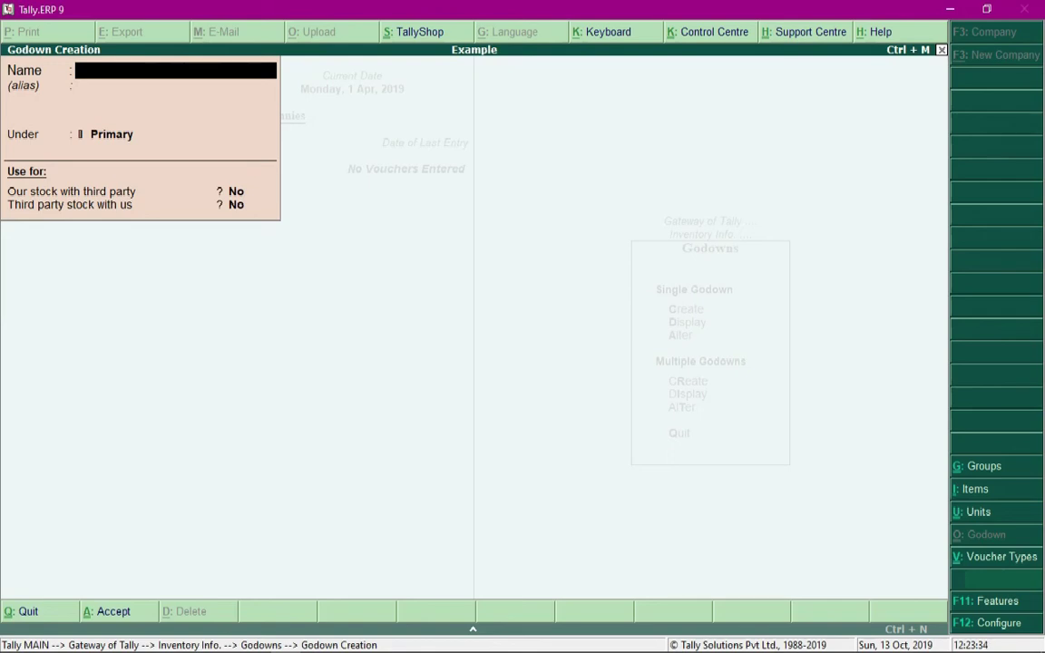
Step: Quit the blank godown creation form and go back to the Gateway of Tally
key(Escape)
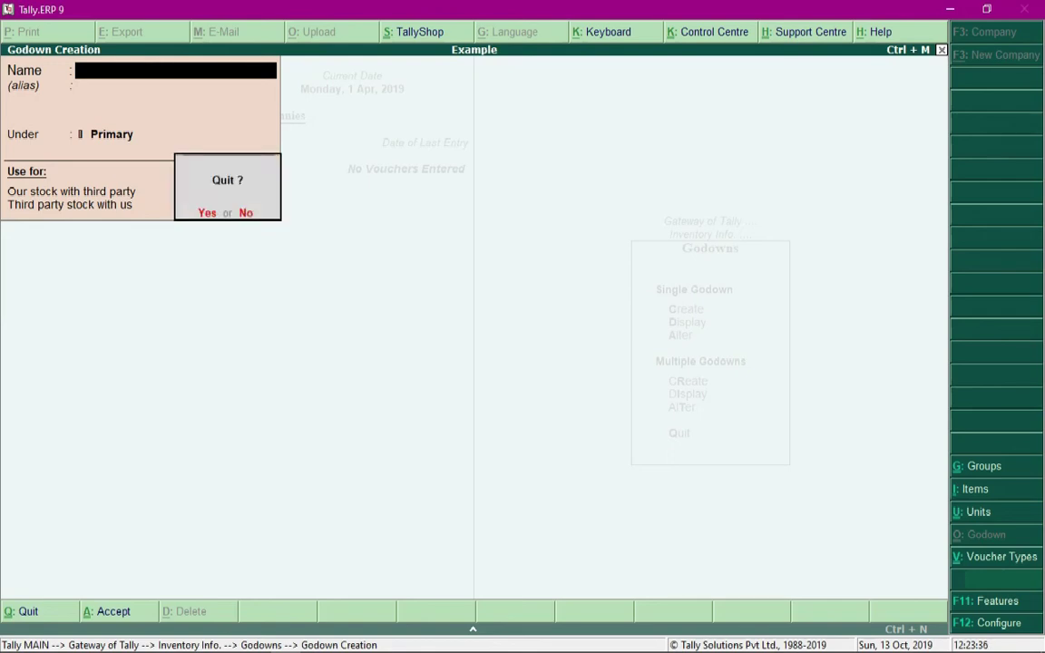
key(y)
key(Escape)
key(Escape)
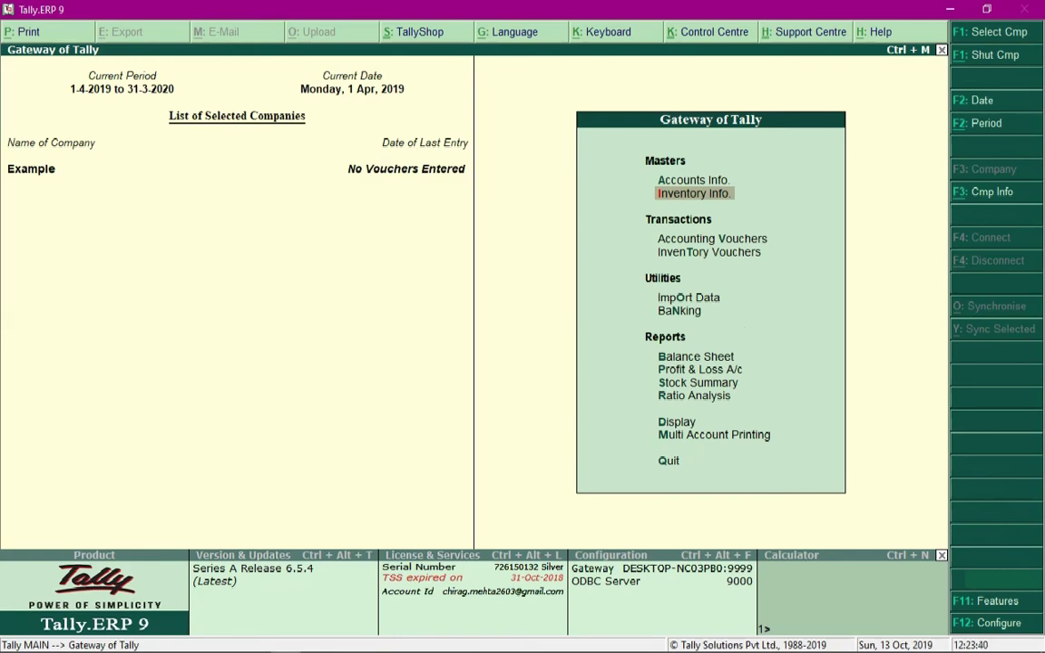
key(Down)
key(Return)
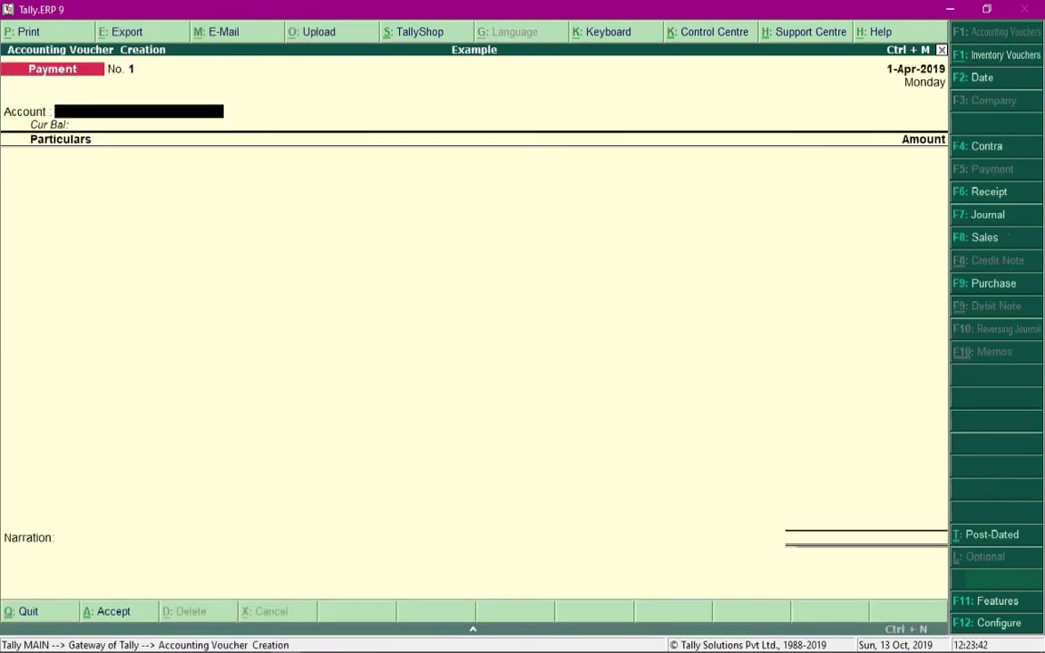
key(Escape)
key(y)
Step: View the blank Stock Journal inventory voucher and return to the Gateway of Tally
key(Down)
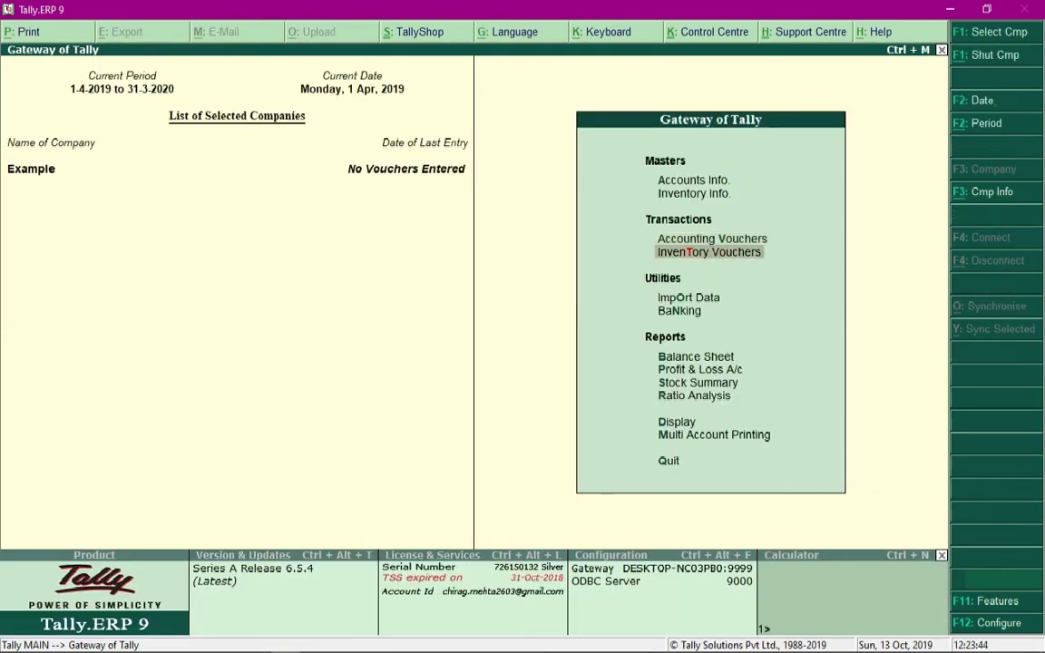
key(Return)
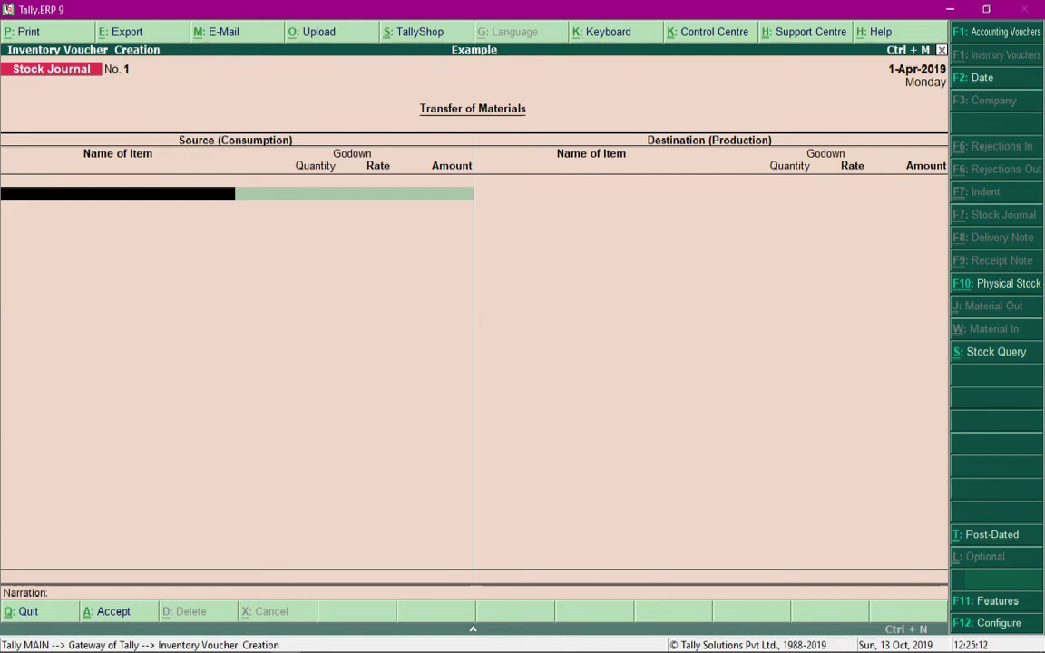
key(Escape)
key(Return)
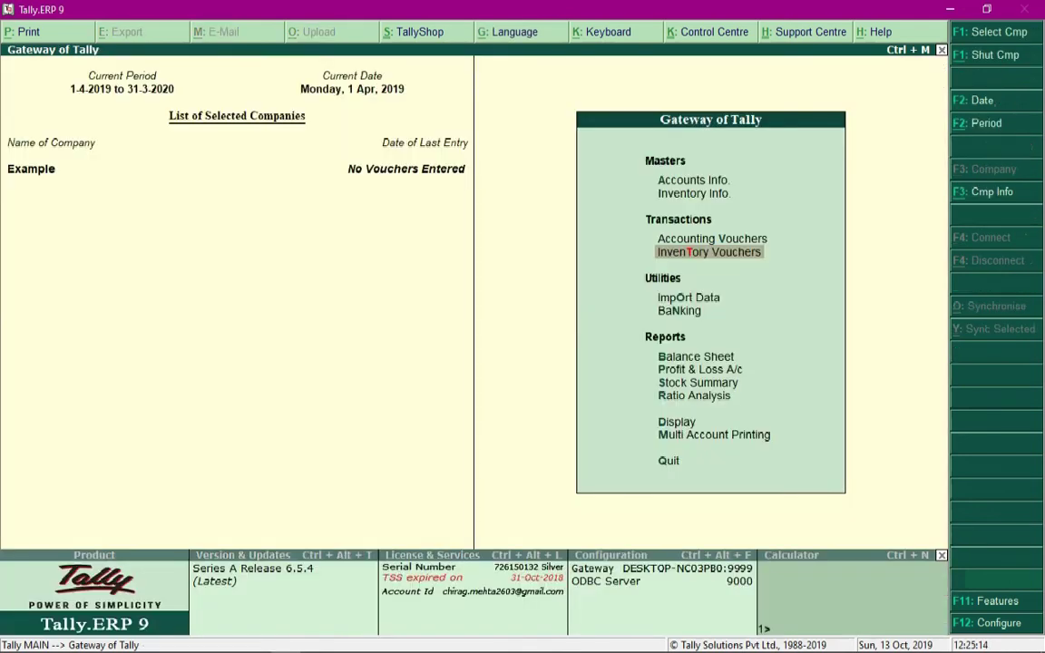
Step: Open the creation form for a new voucher type from the accounts masters
key(Up)
key(Up)
key(Up)
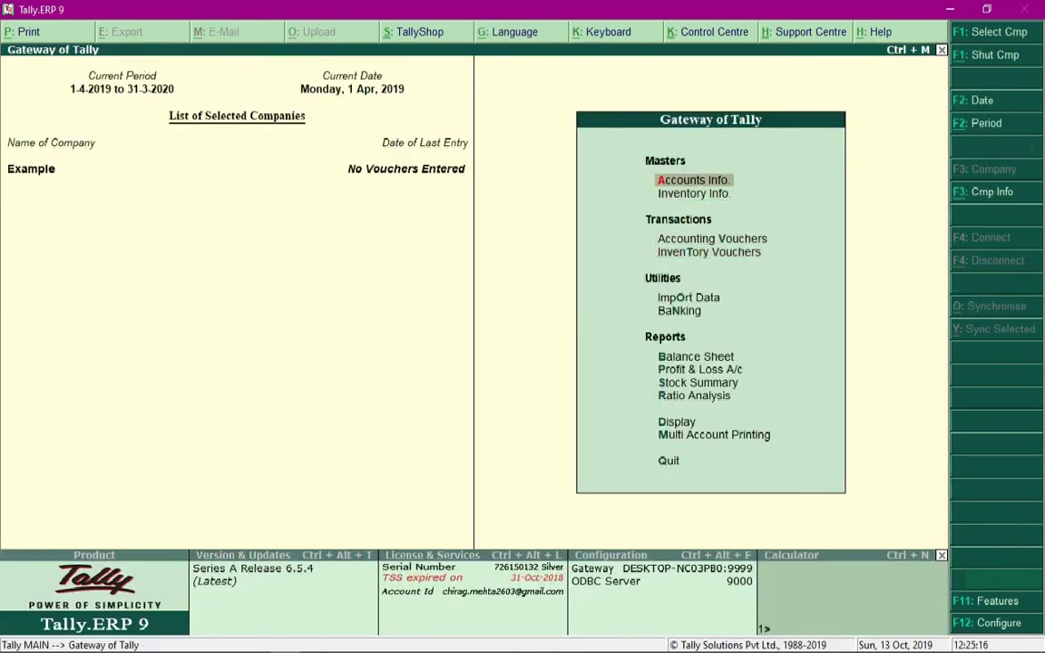
key(Return)
key(Down)
key(Down)
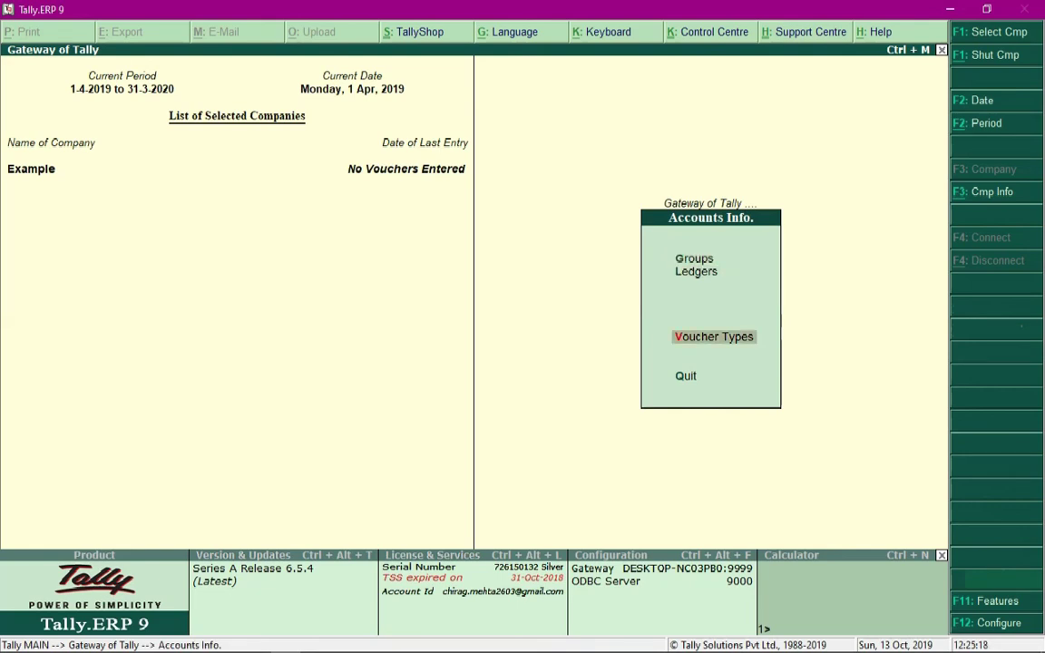
key(Return)
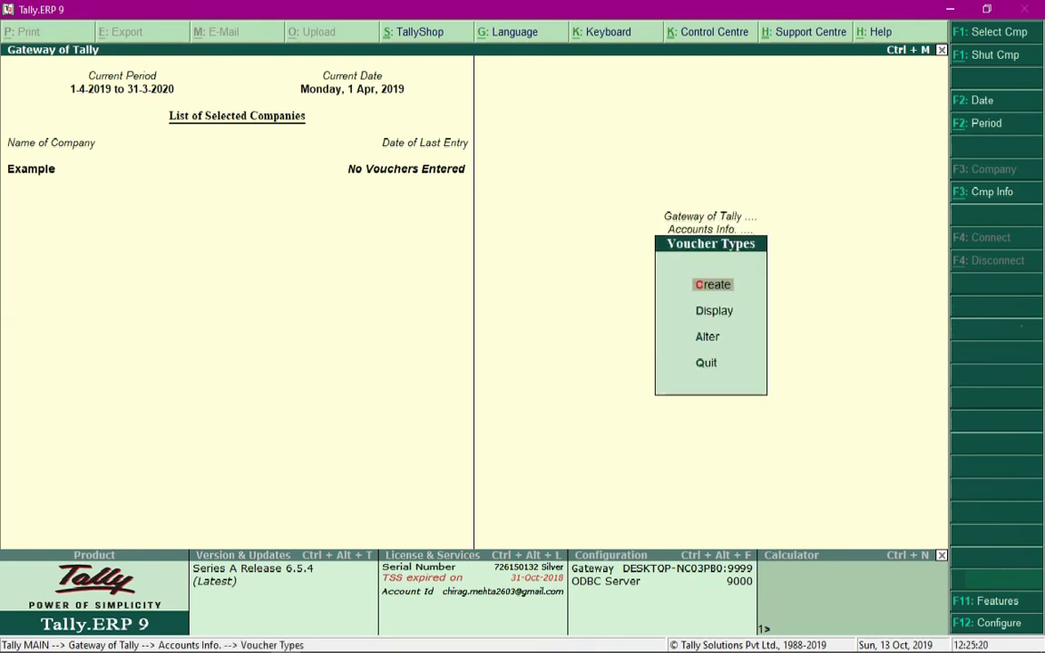
key(Return)
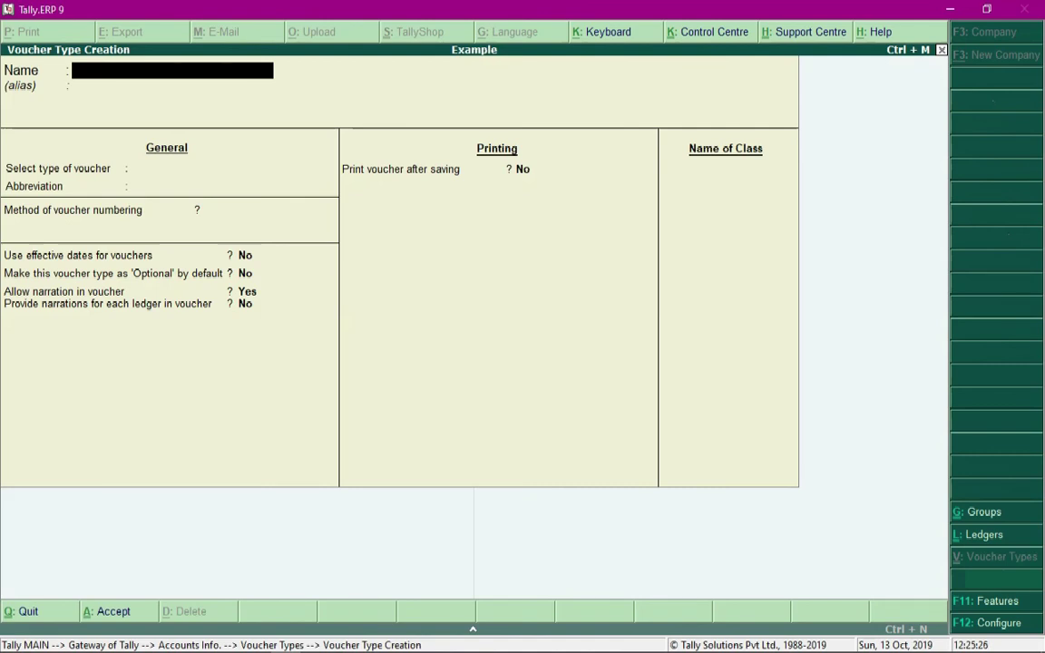
Step: Name the new voucher type Manufacturing Journal and base it on the Stock Journal type
text(Manufacturin)
key(BackSpace)
key(BackSpace)
key(BackSpace)
text(ring)
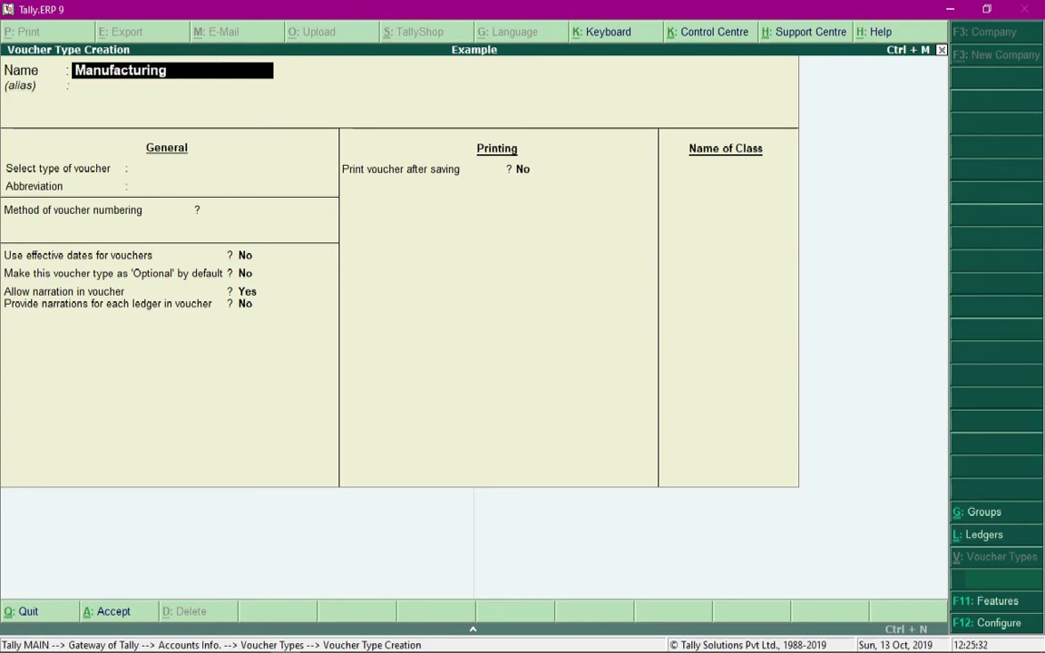
text( Journal)
key(Return)
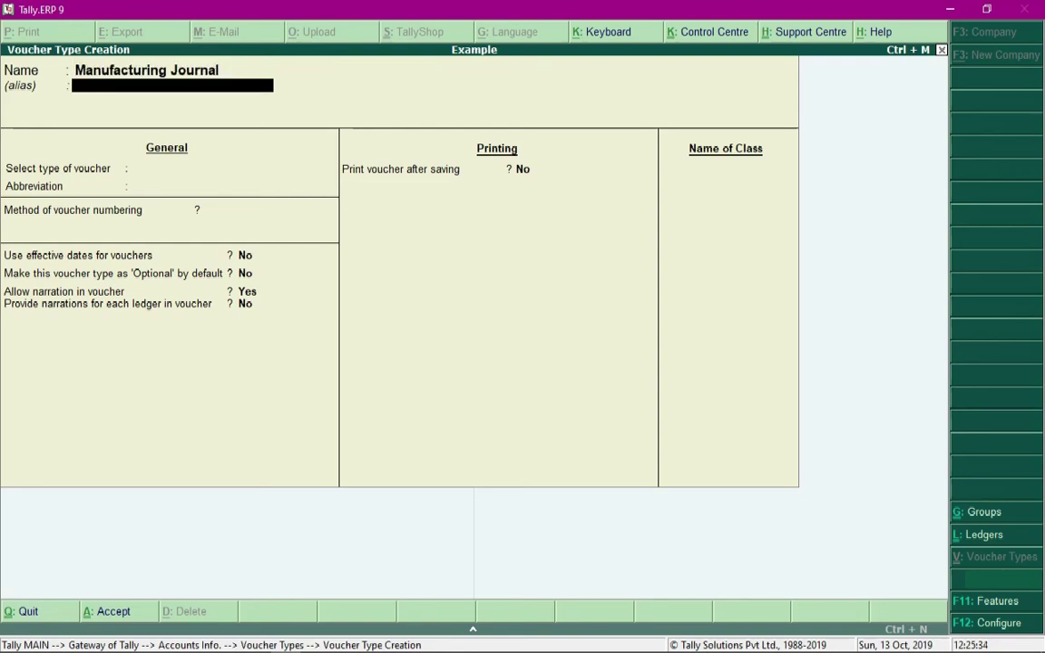
key(Return)
text(Sto)
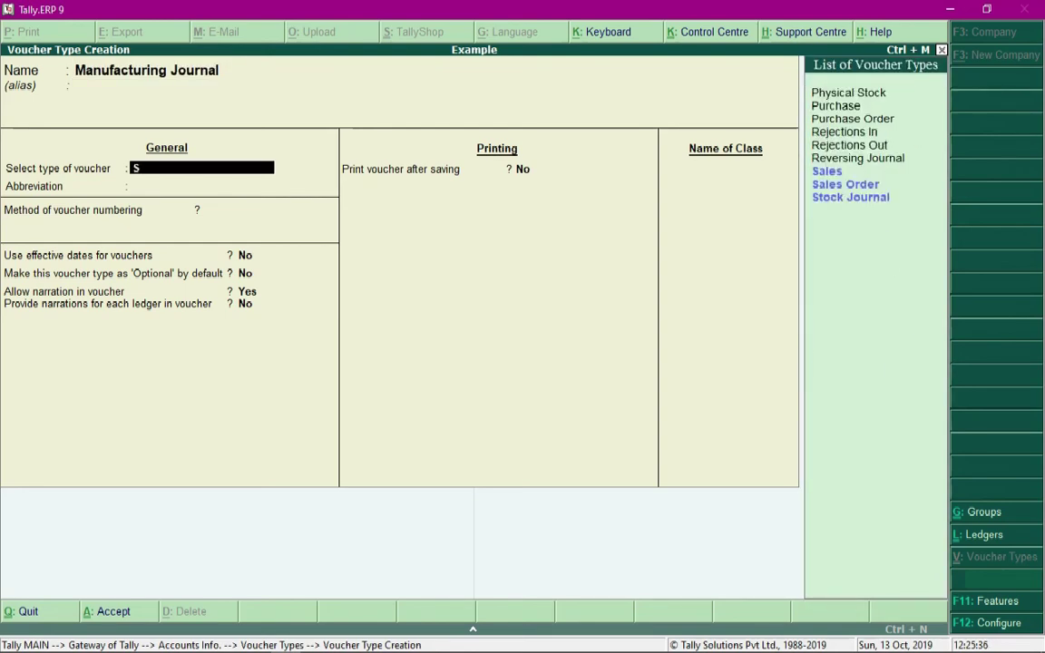
key(Return)
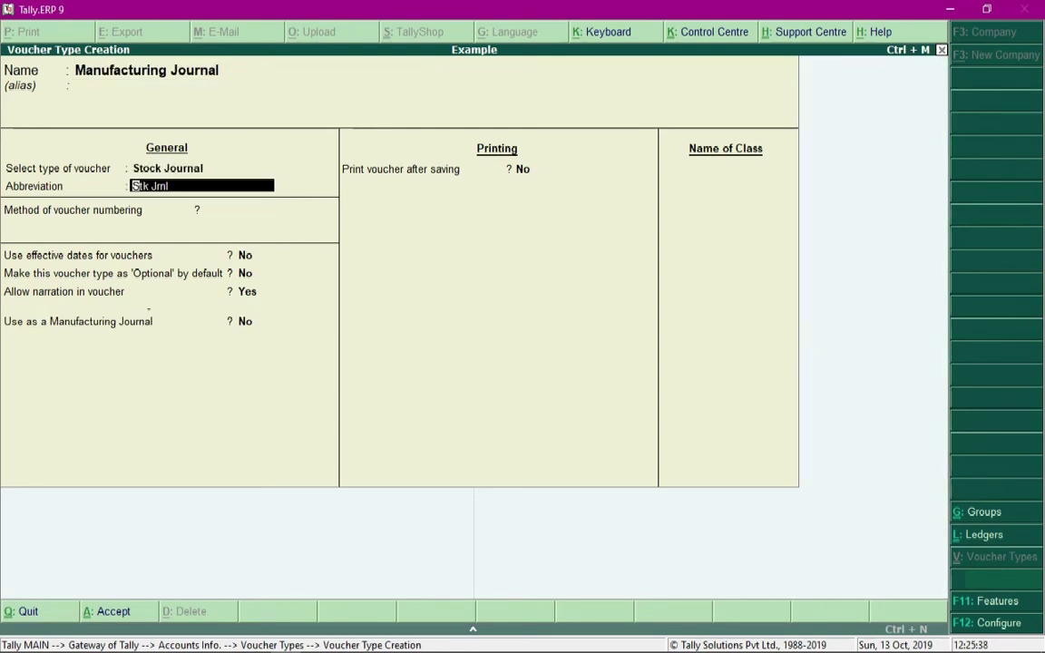
Step: Keep the default voucher type settings, enable Use as a Manufacturing Journal, and save the voucher type
key(Return)
key(Return)
key(Return)
key(Return)
key(Return)
key(Return)
text(y)
key(Return)
key(BackSpace)
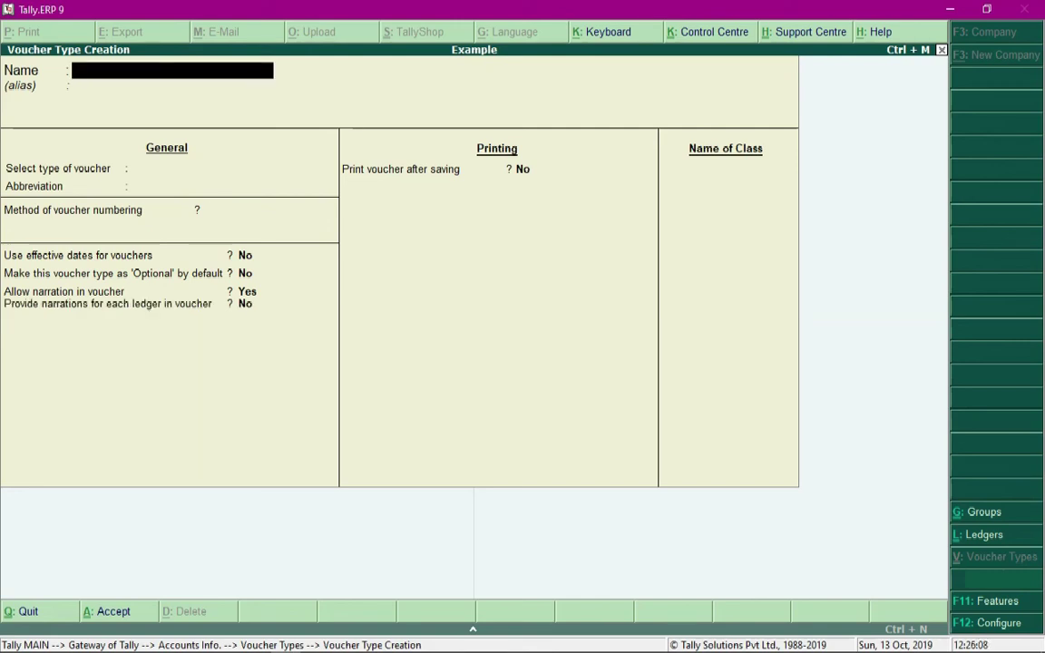
Step: Quit the blank voucher type creation form and return to the Gateway of Tally
key(Escape)
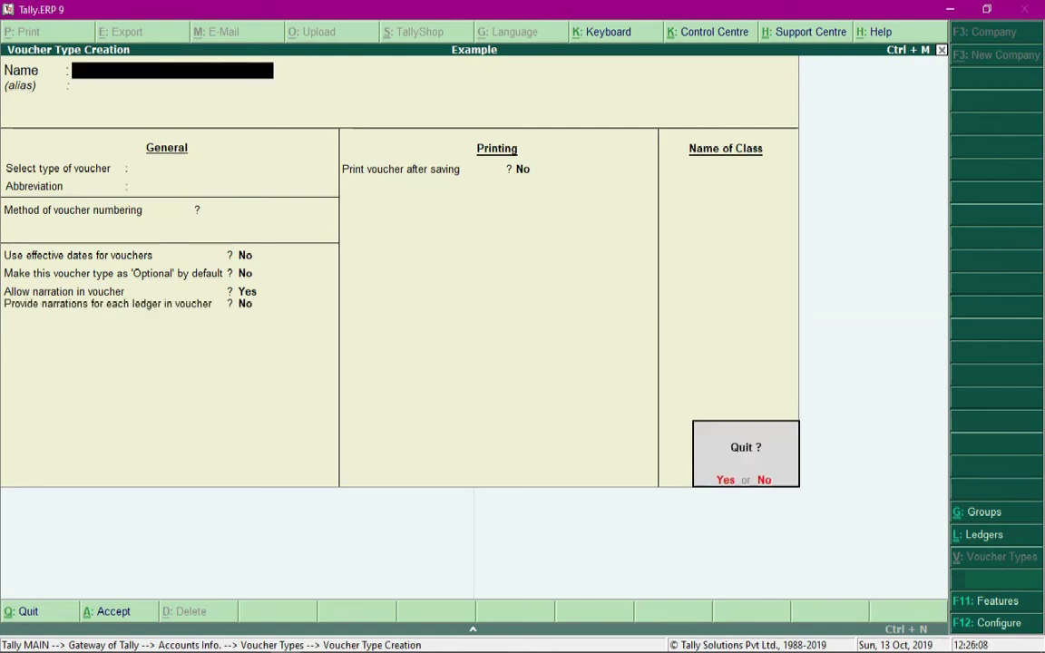
key(Return)
key(Escape)
key(Escape)
Step: Open a new inventory voucher and switch its voucher type to Manufacturing Journal
key(Down)
key(Down)
key(Down)
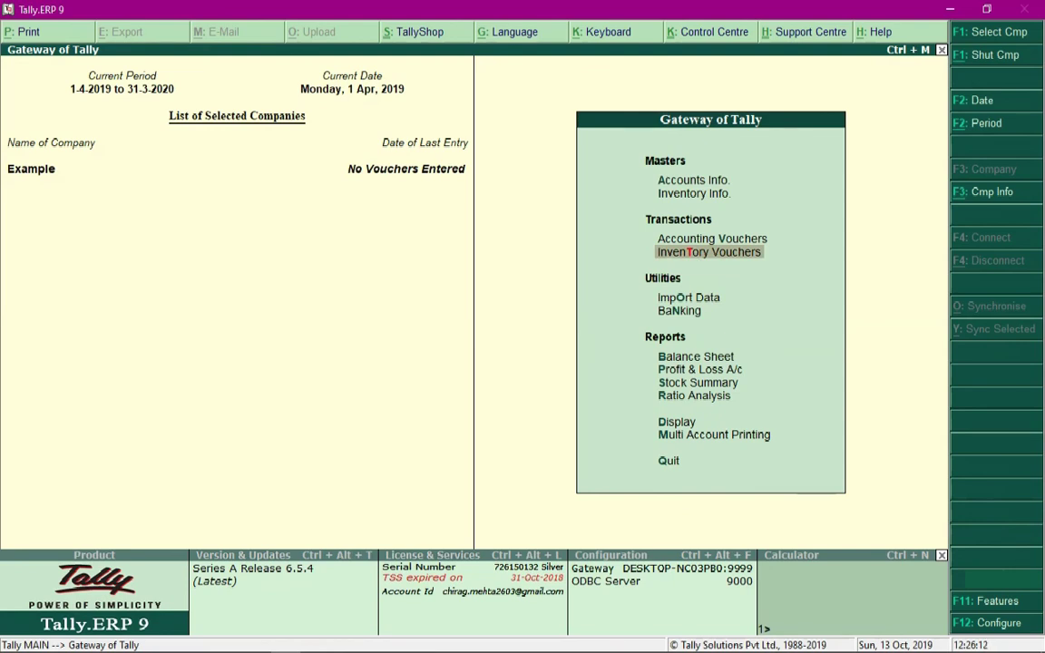
key(Return)
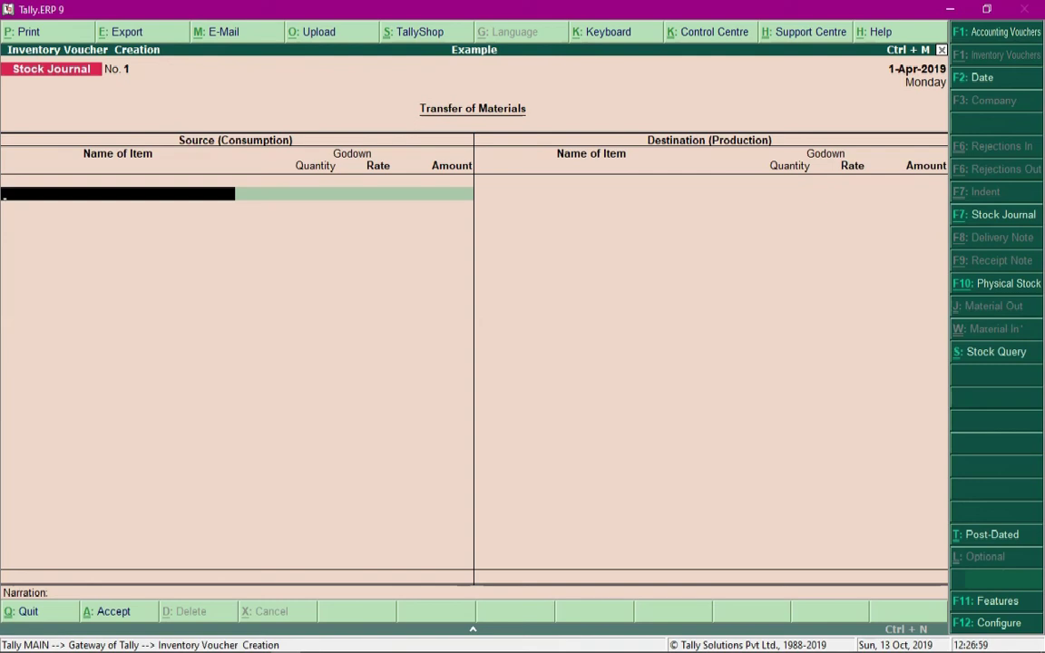
key(ctrl+F7)
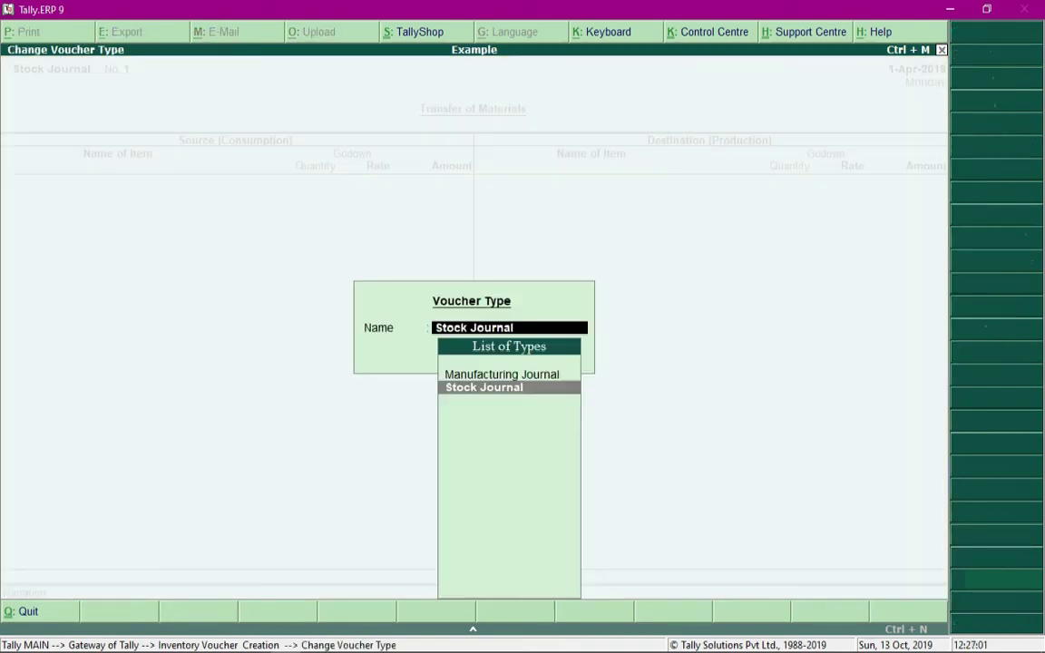
key(Up)
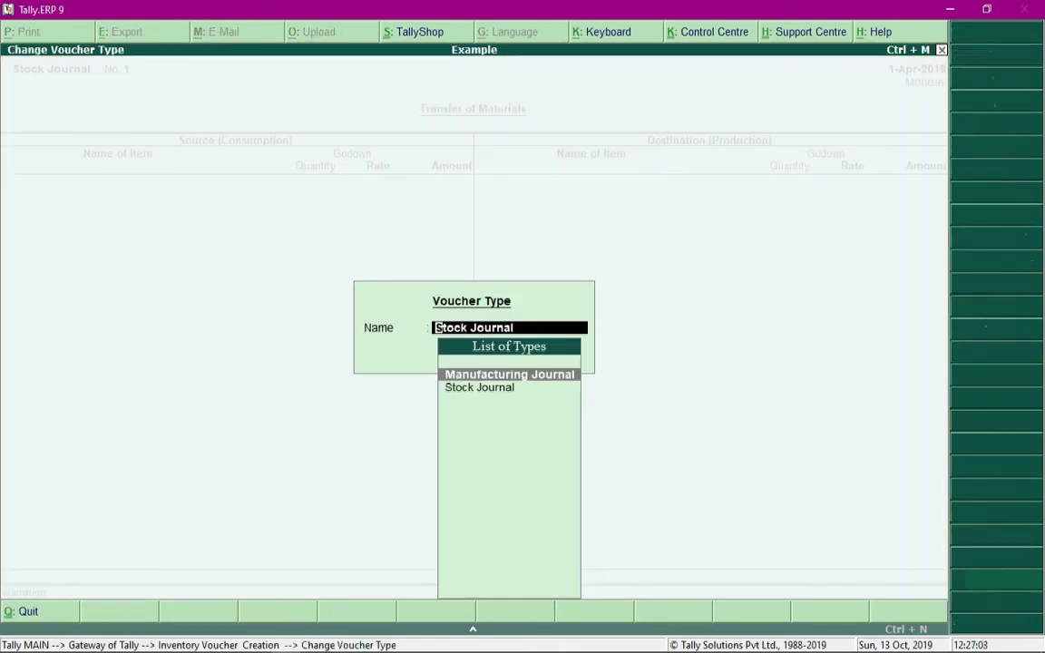
key(Return)
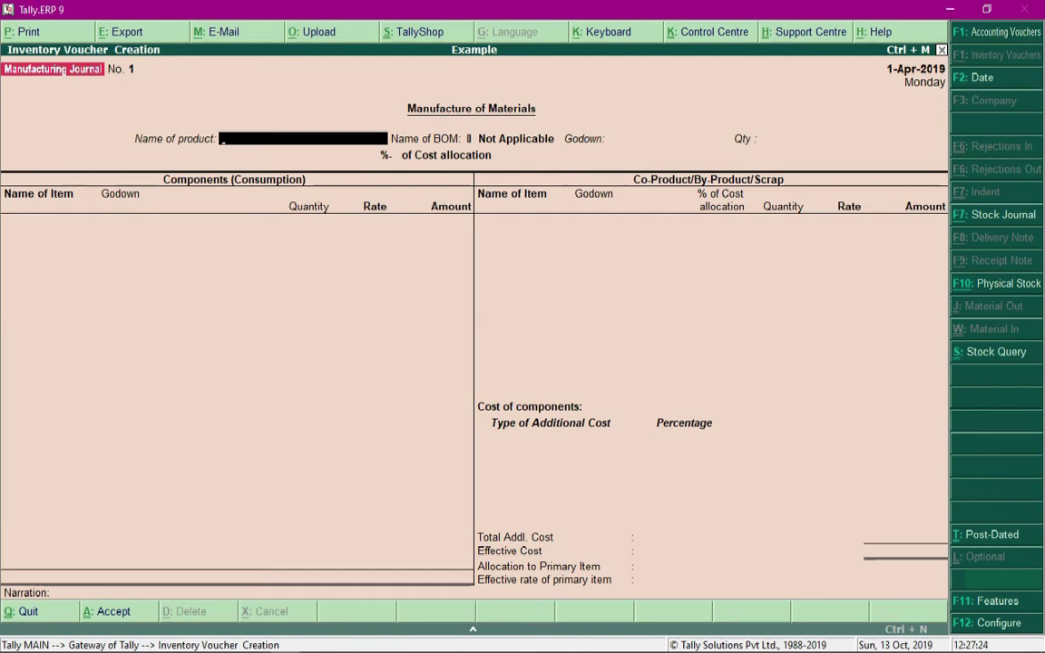
Step: Review the product, BOM and godown fields of the blank Manufacturing Journal and quit the voucher without saving
key(Return)
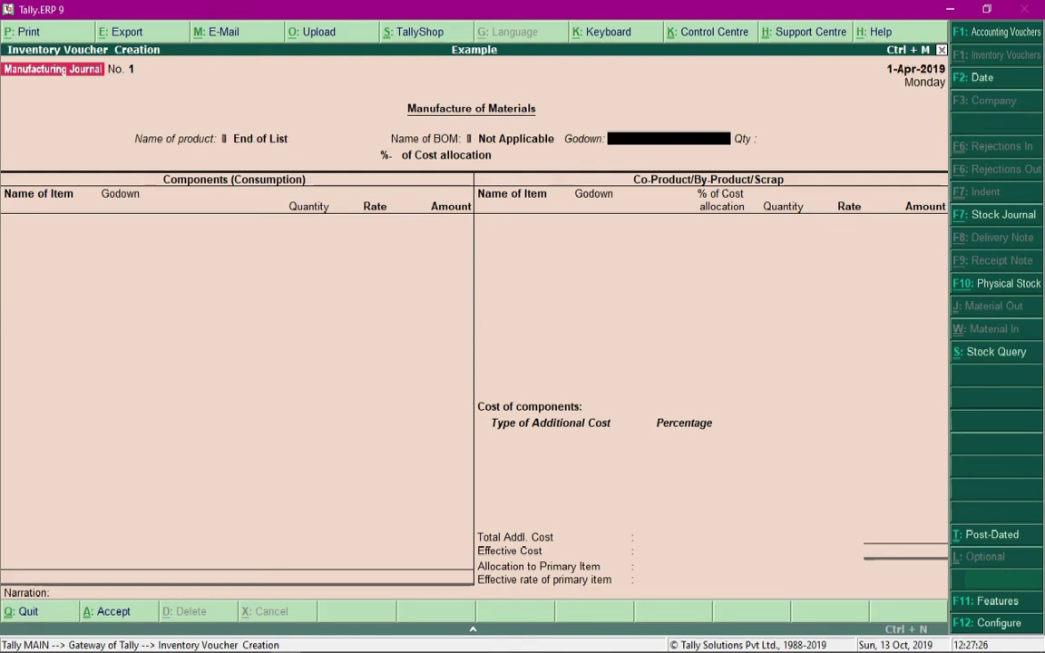
key(Return)
key(BackSpace)
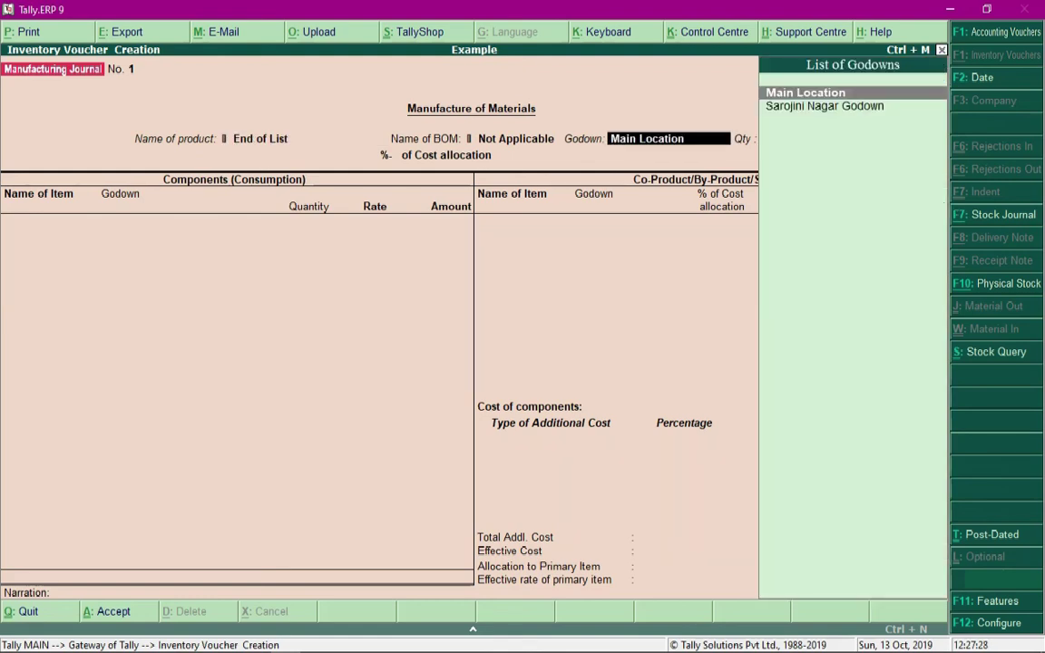
key(BackSpace)
key(Return)
key(Escape)
key(Escape)
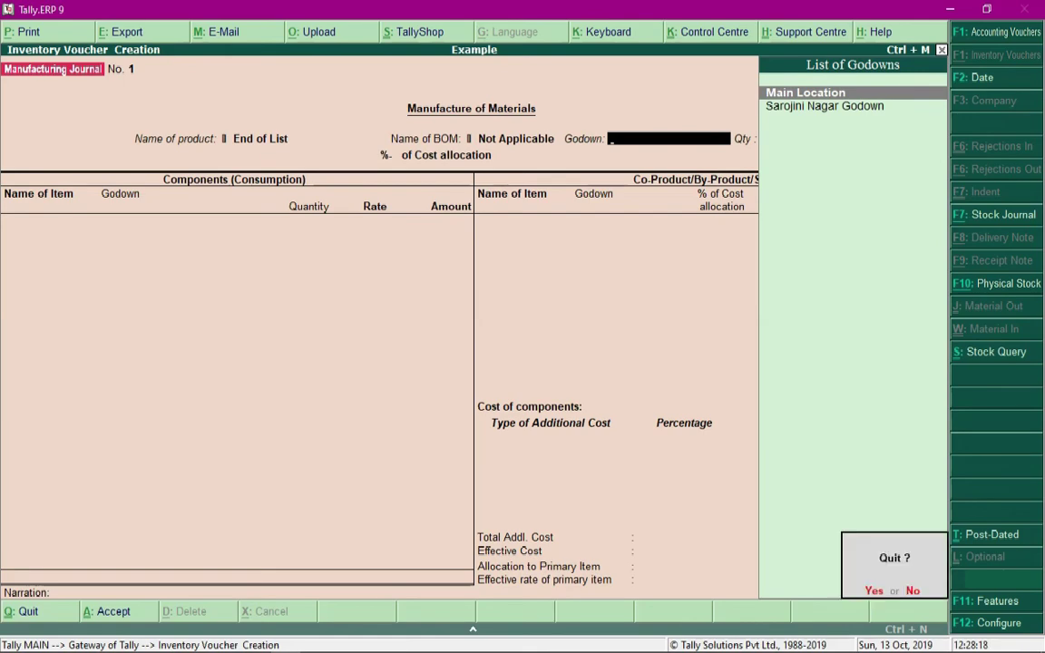
key(Return)
Step: Start a Purchase accounting voucher with supplier invoice number 233 dated 1-Apr-2019
key(Up)
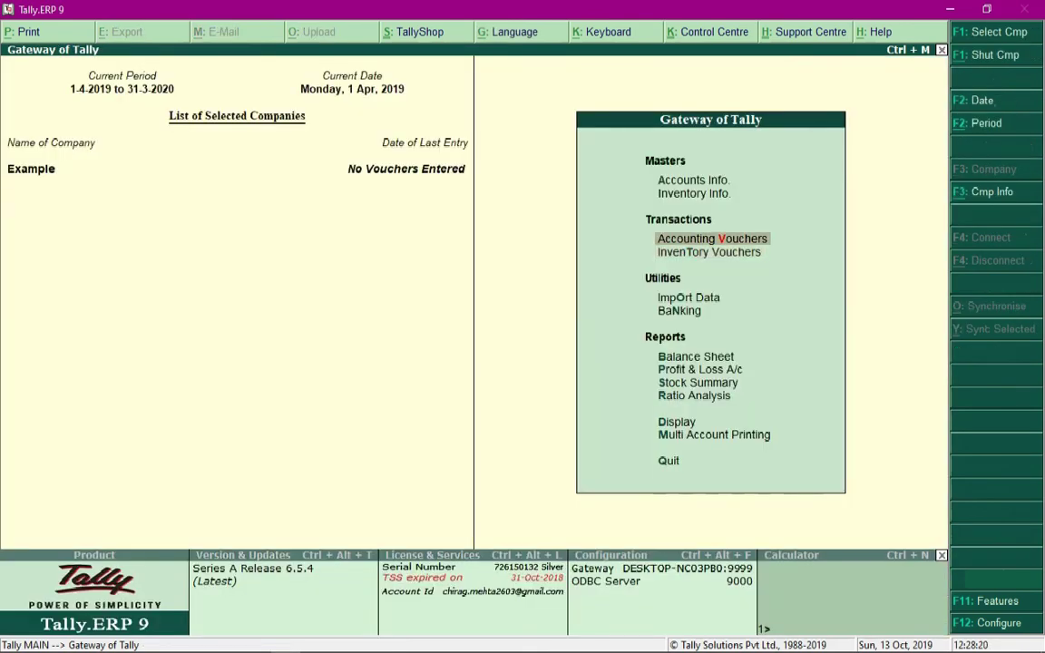
key(Return)
key(F9)
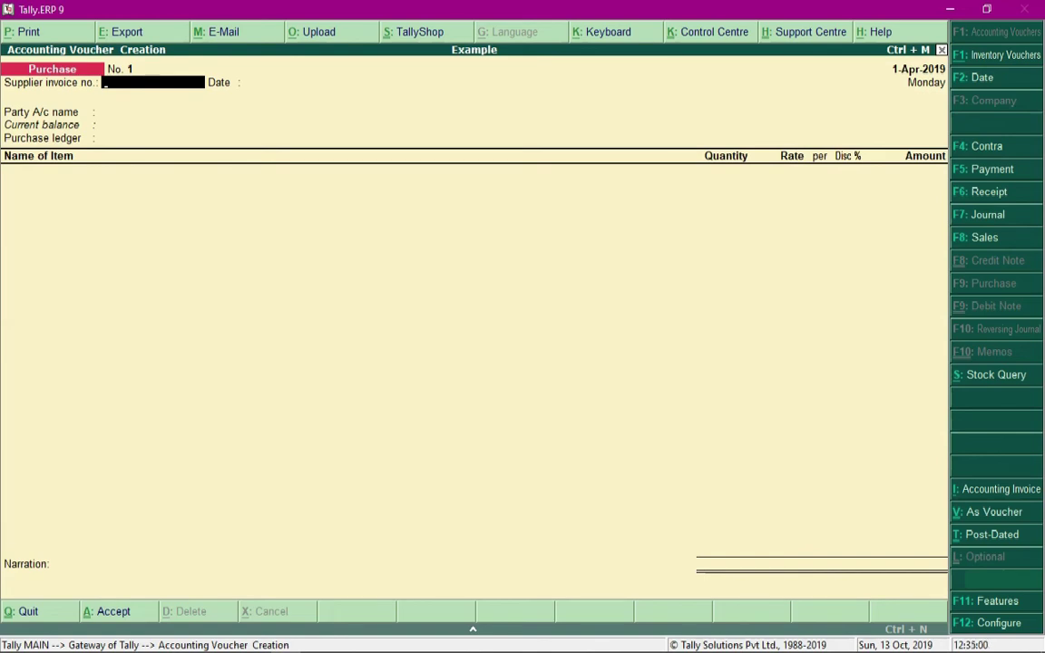
text(233)
key(Return)
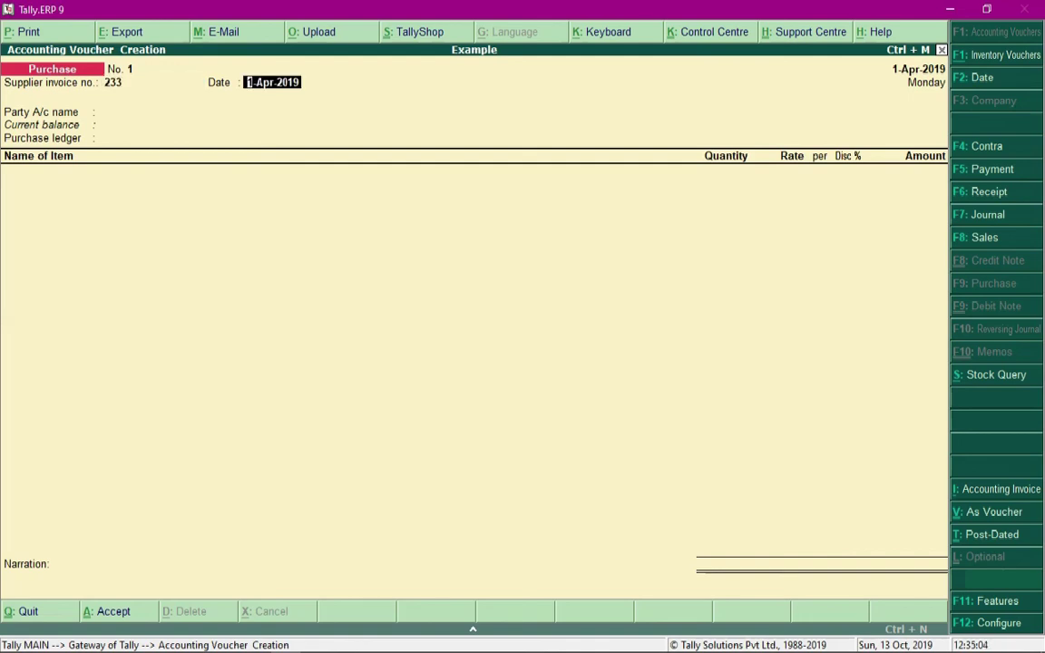
key(Return)
Step: Set the purchase voucher's party account to Raghu Traders and its purchase ledger to Purchase A/c
key(Down)
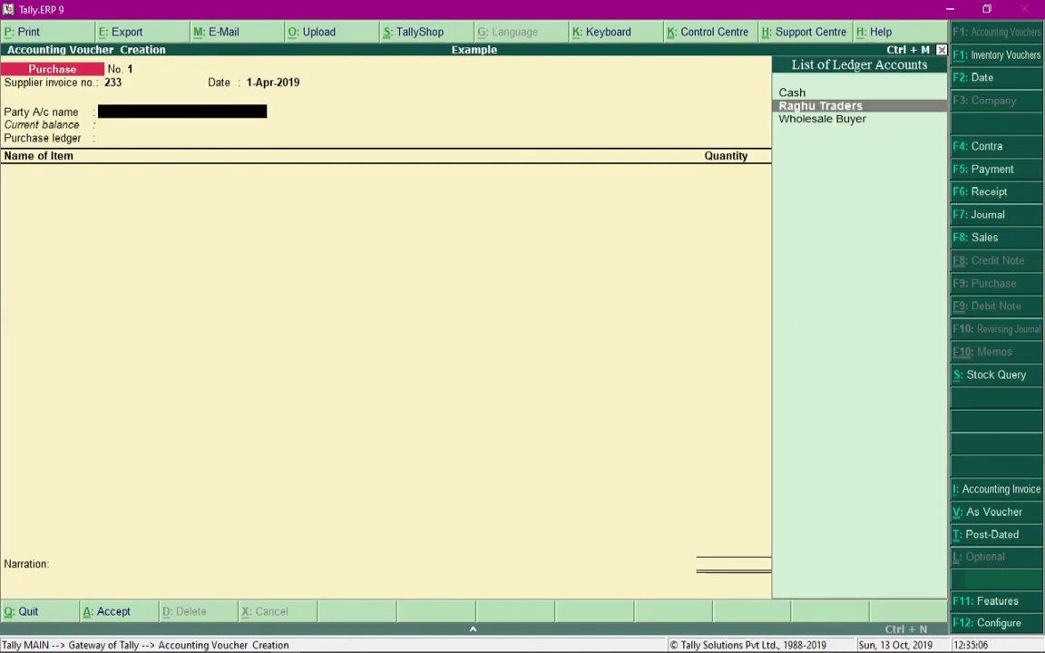
key(Return)
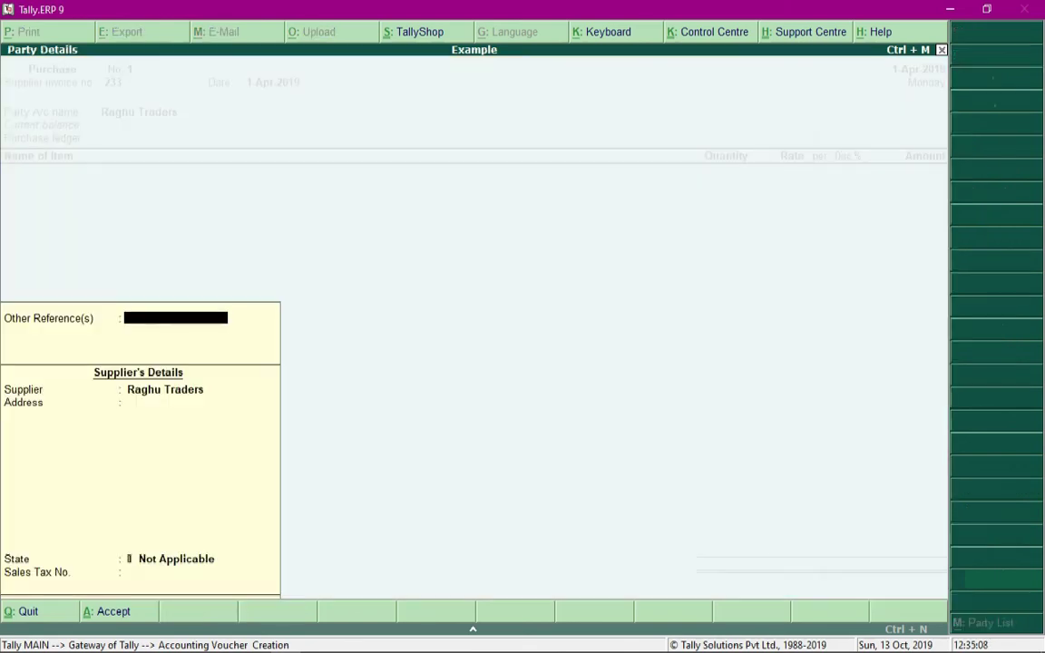
key(Return)
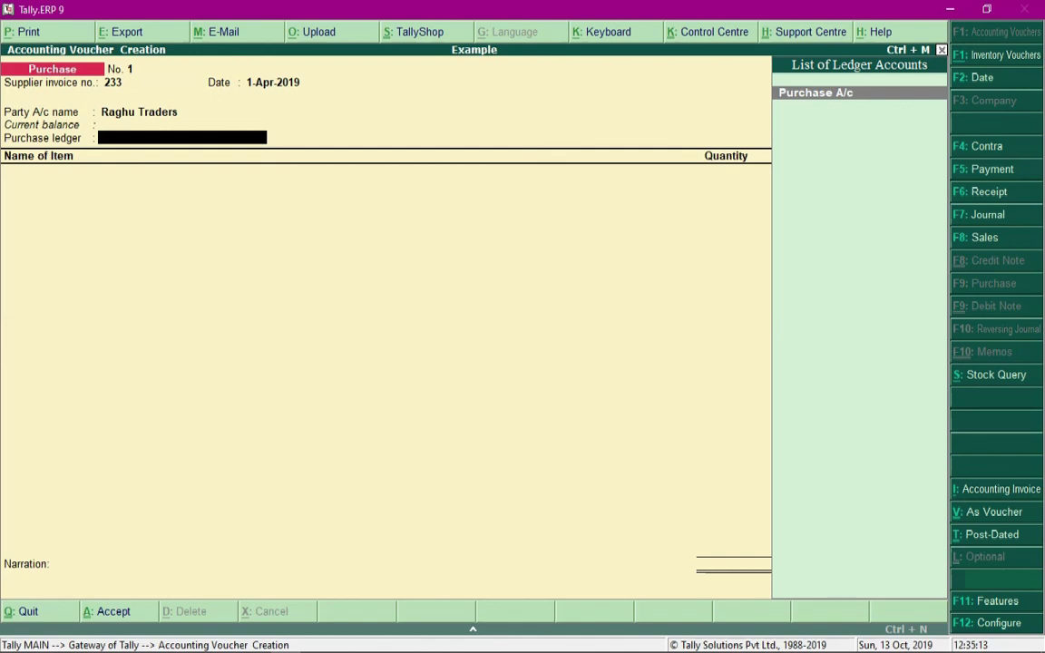
key(Return)
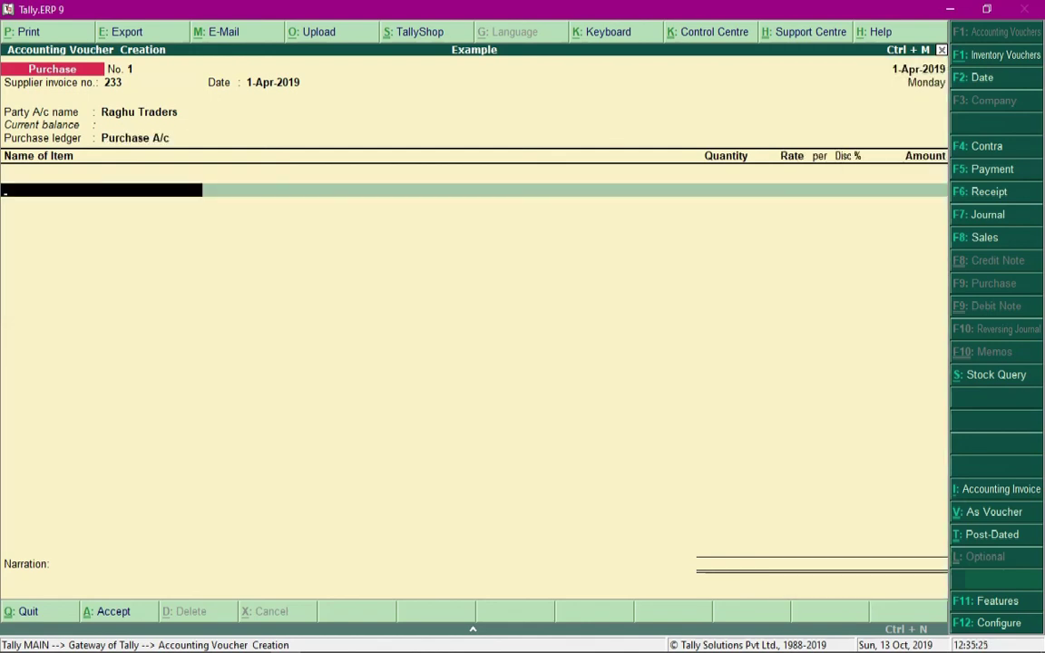
Step: Add the Monitor item to the purchase, allocating 100 units at a rate of 15,000 to Sarojini Nagar Godown
text(Moni)
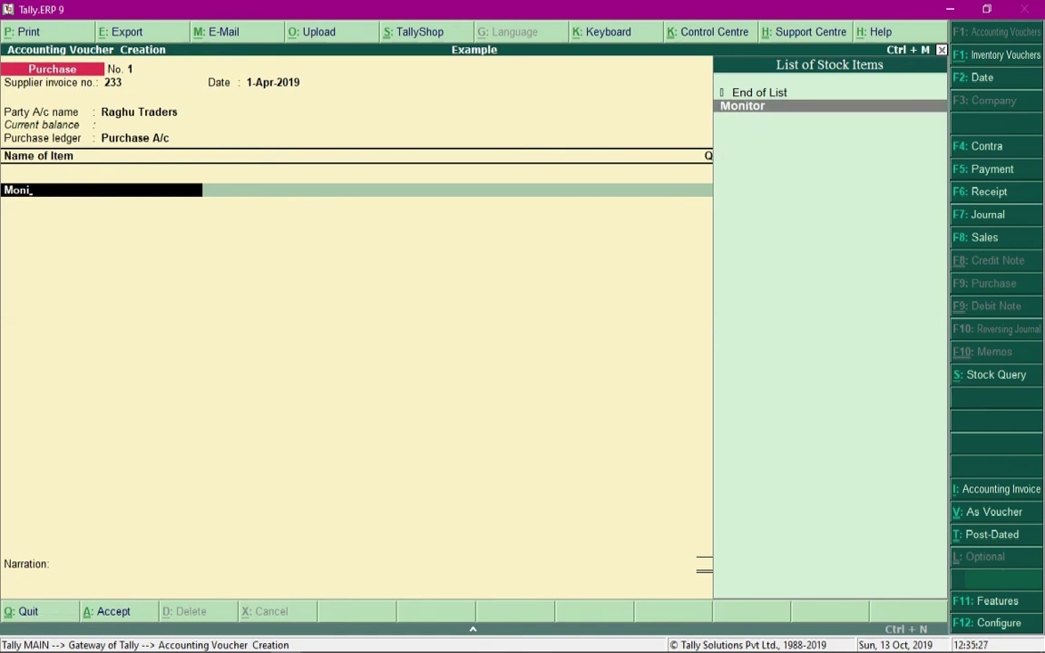
key(Return)
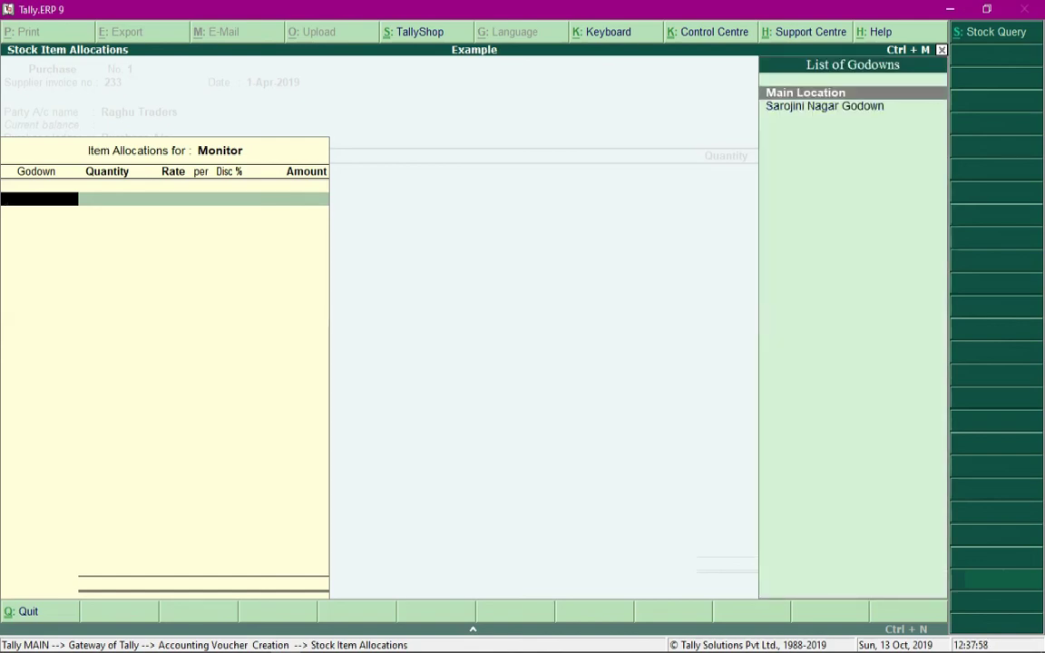
key(Down)
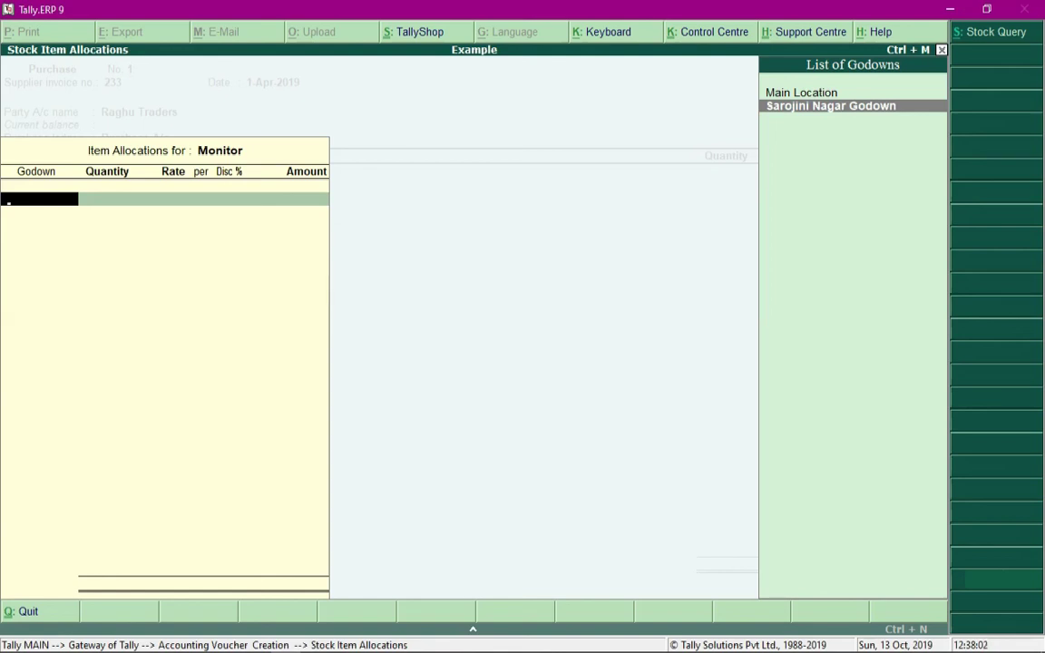
key(Return)
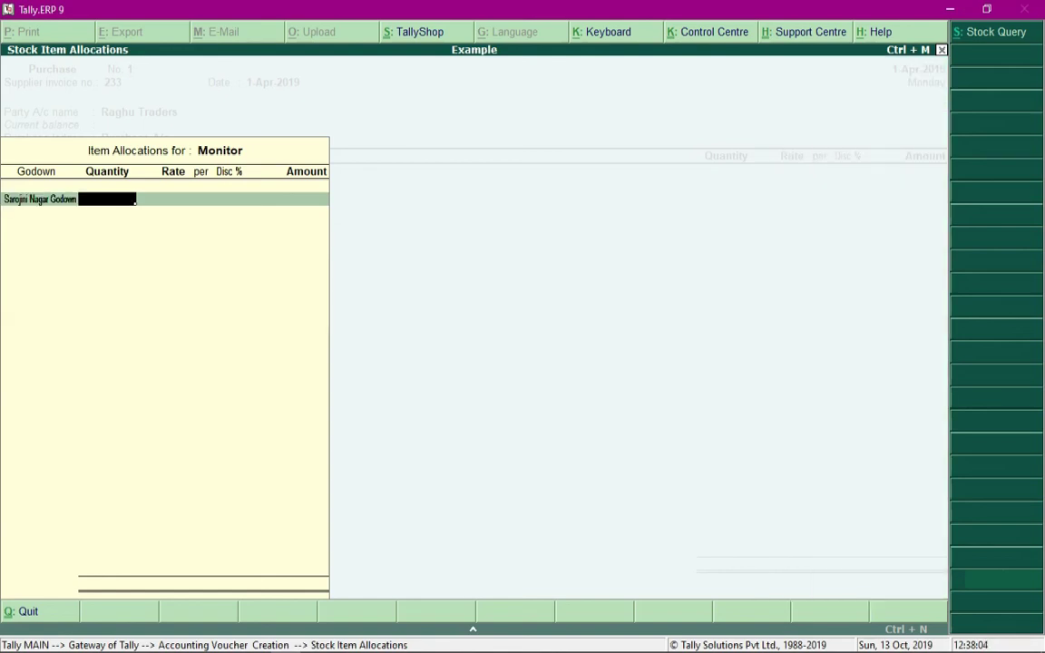
text(100)
key(Return)
text(15000)
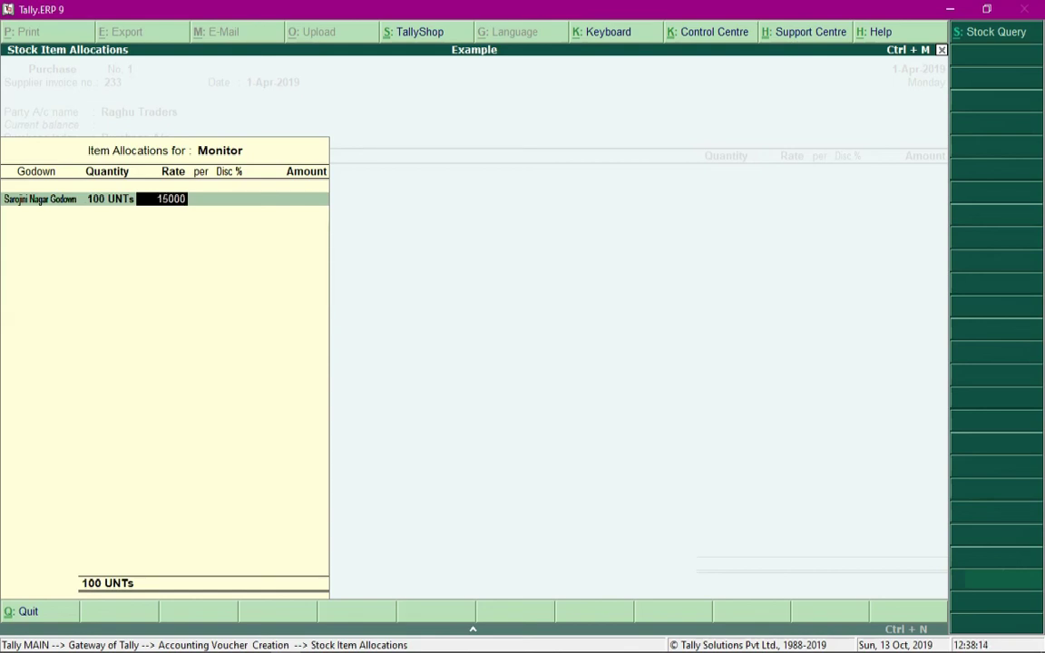
key(Return)
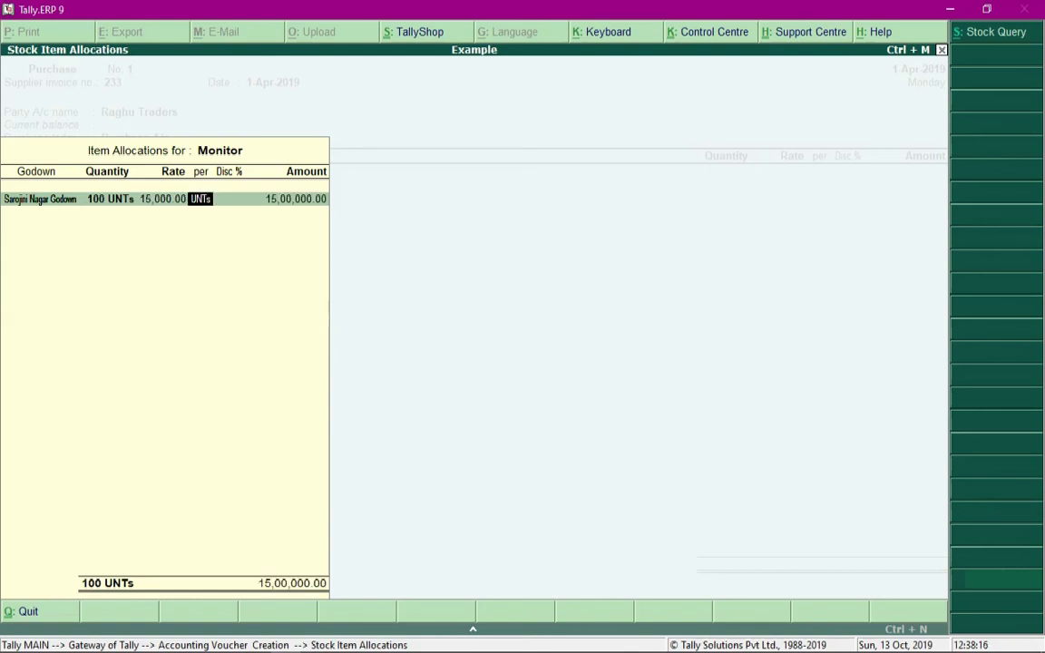
key(Return)
key(Return)
key(Return)
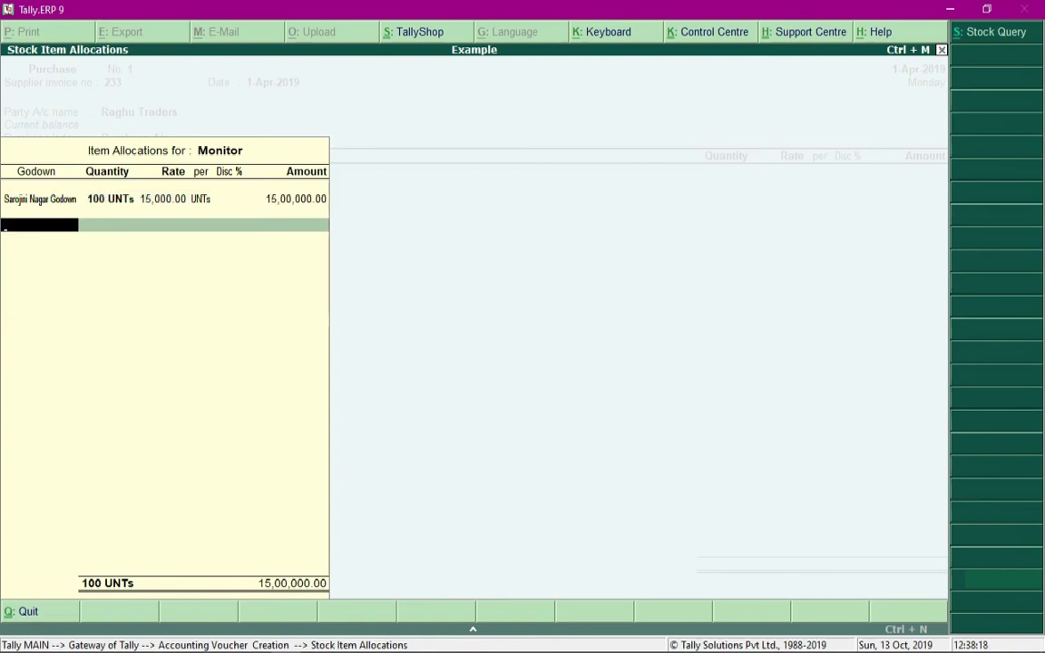
Step: Allocate another 20 Monitor units at a rate of 15,000 to Main Location
key(Down)
key(Down)
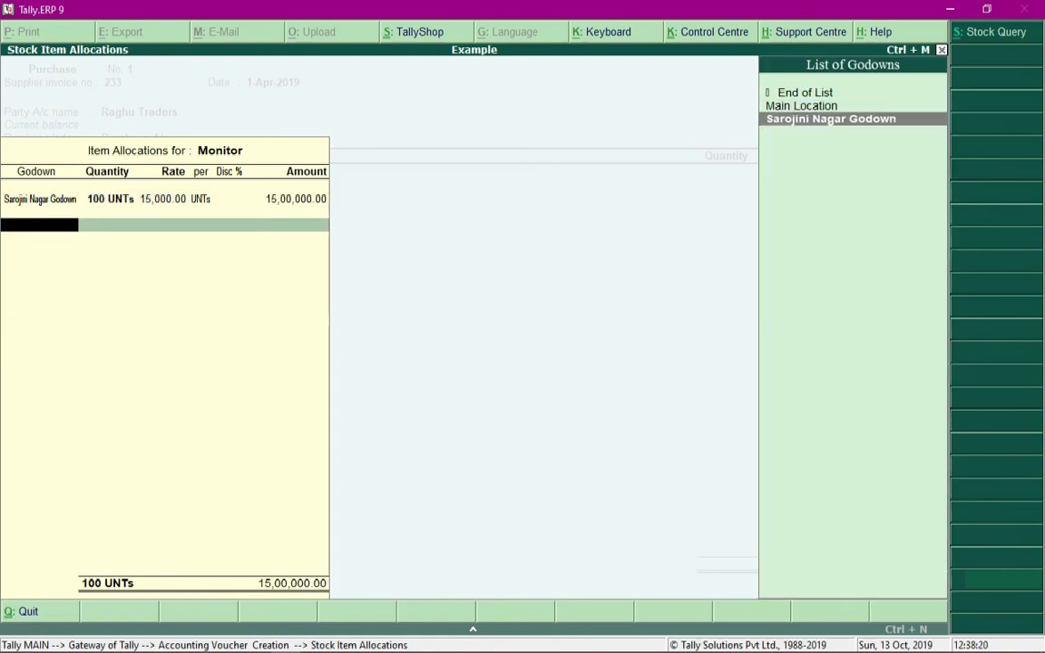
key(Up)
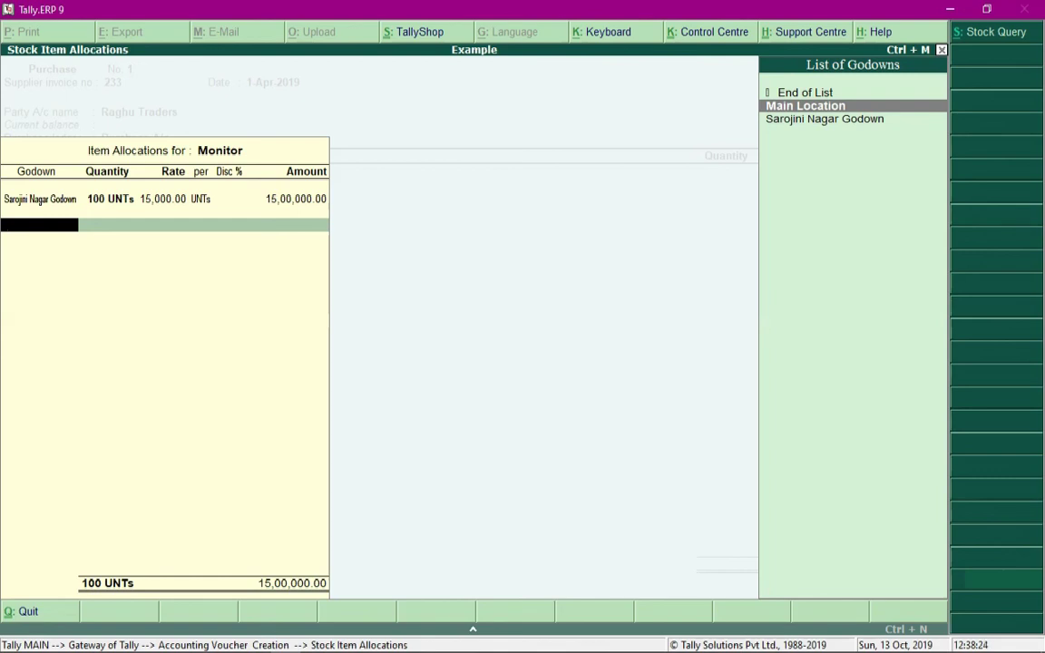
key(Return)
text(20)
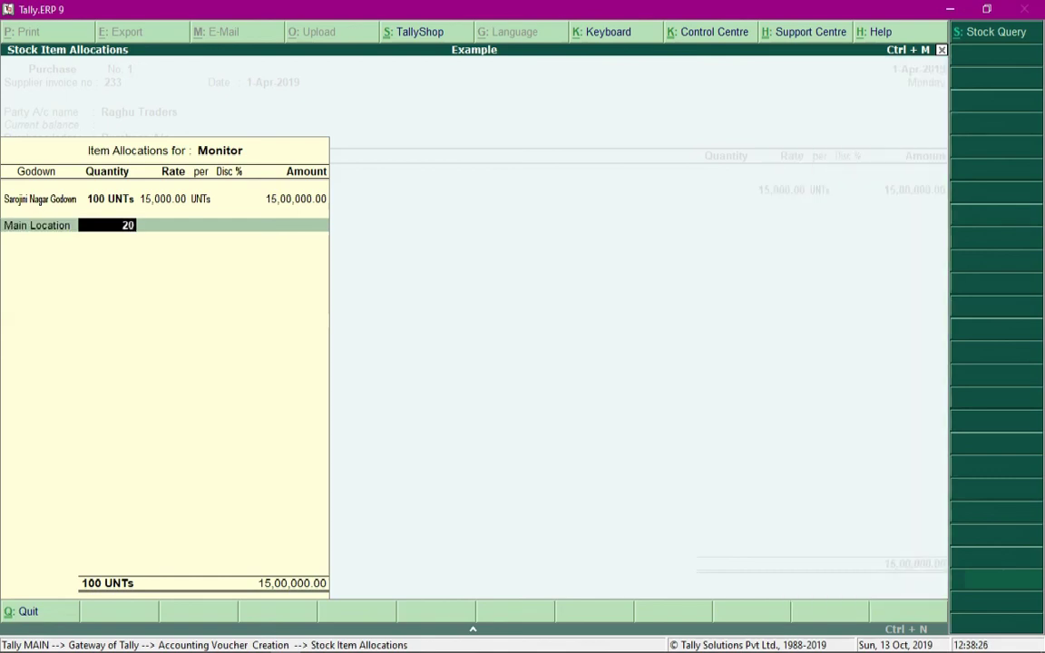
key(Return)
key(Return)
key(Return)
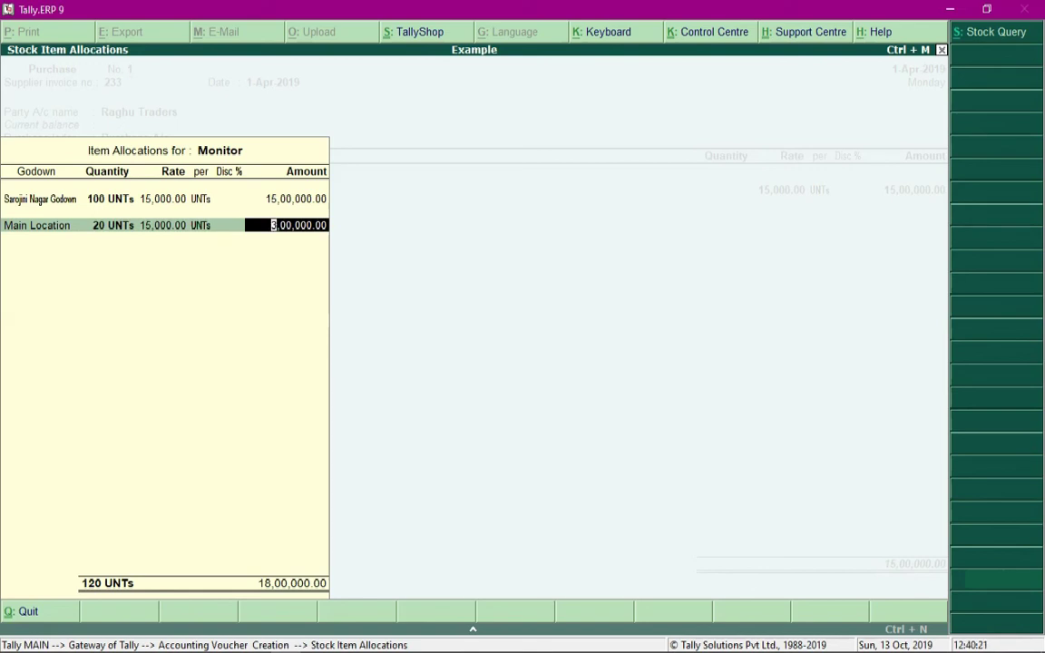
Step: Delete the Main Location line from the Monitor's item allocations
key(BackSpace)
key(BackSpace)
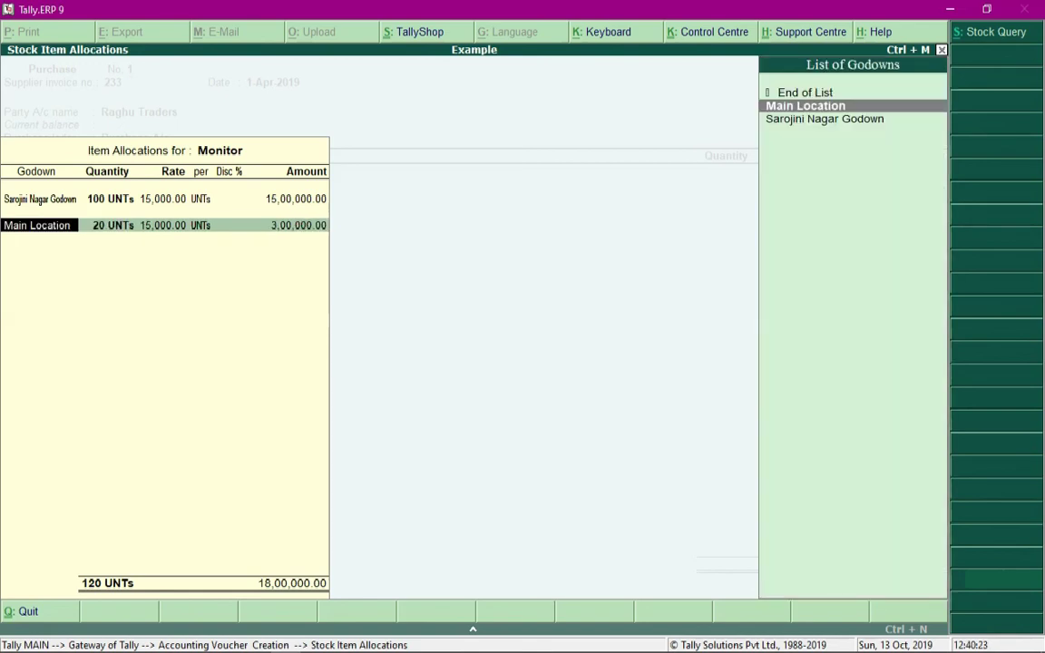
key(BackSpace)
key(Return)
key(Return)
key(Return)
key(Return)
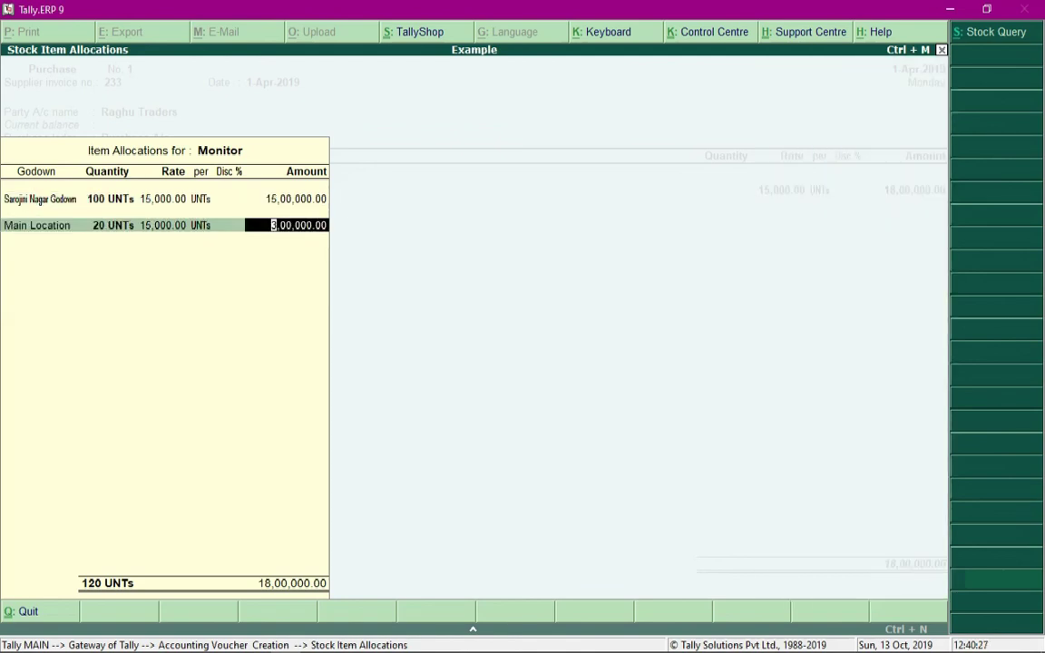
key(BackSpace)
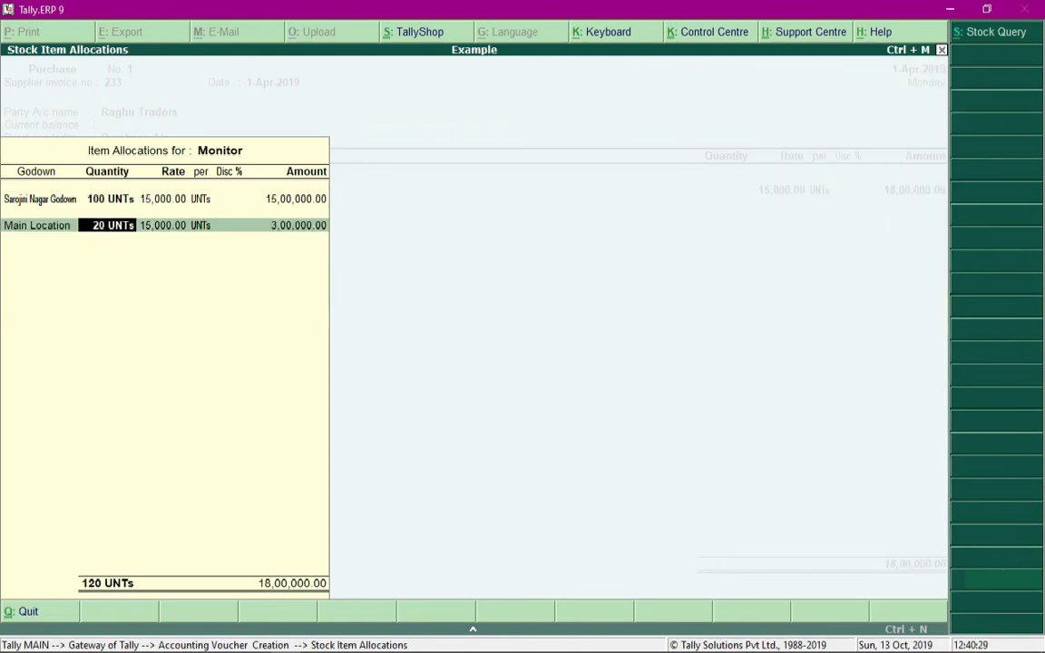
key(BackSpace)
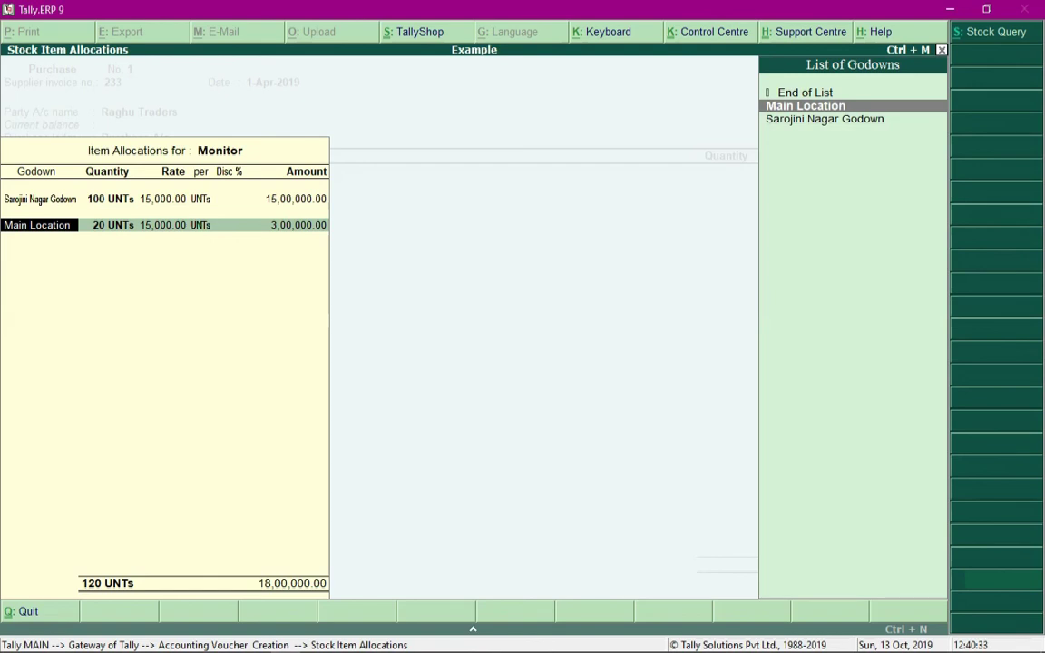
key(ctrl+d)
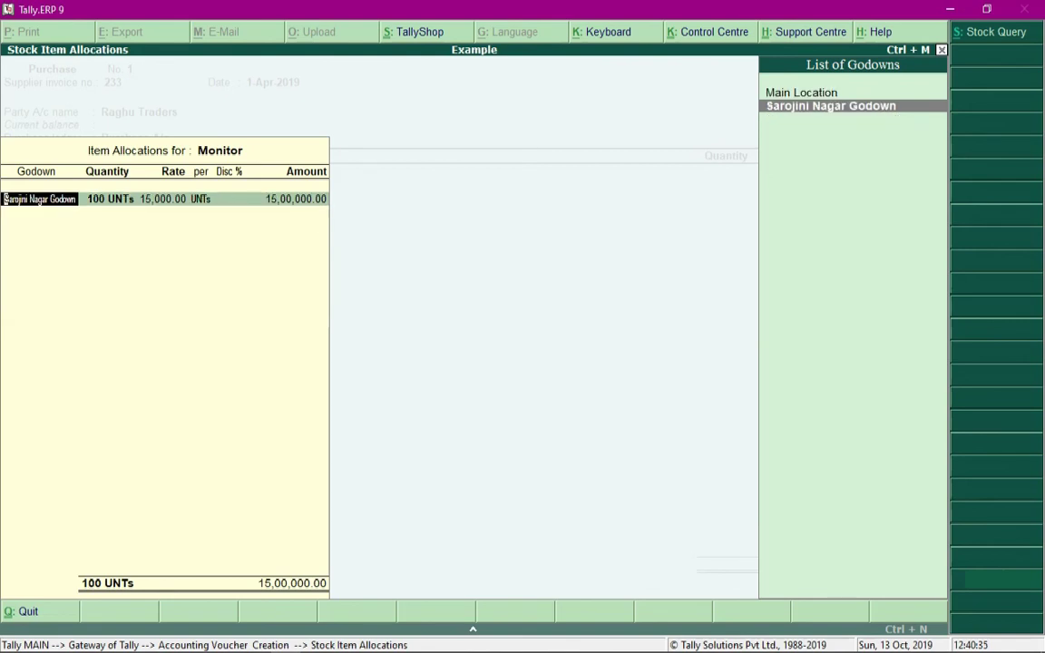
Step: Accept the Monitor's Sarojini Nagar Godown allocation and its amount in the purchase voucher
key(Return)
key(Return)
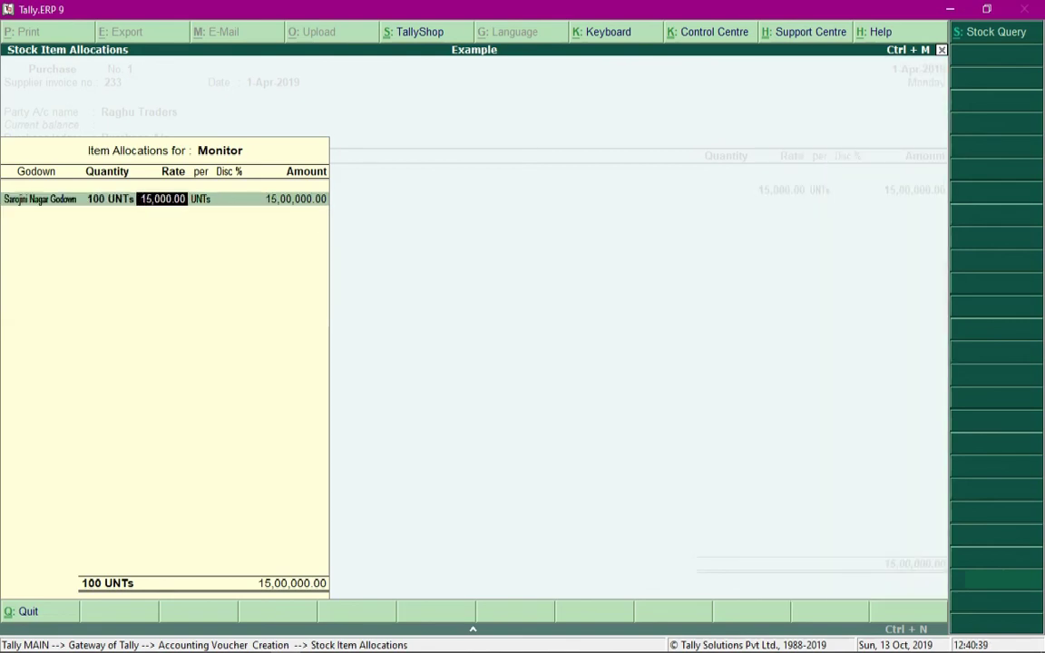
key(Return)
key(Return)
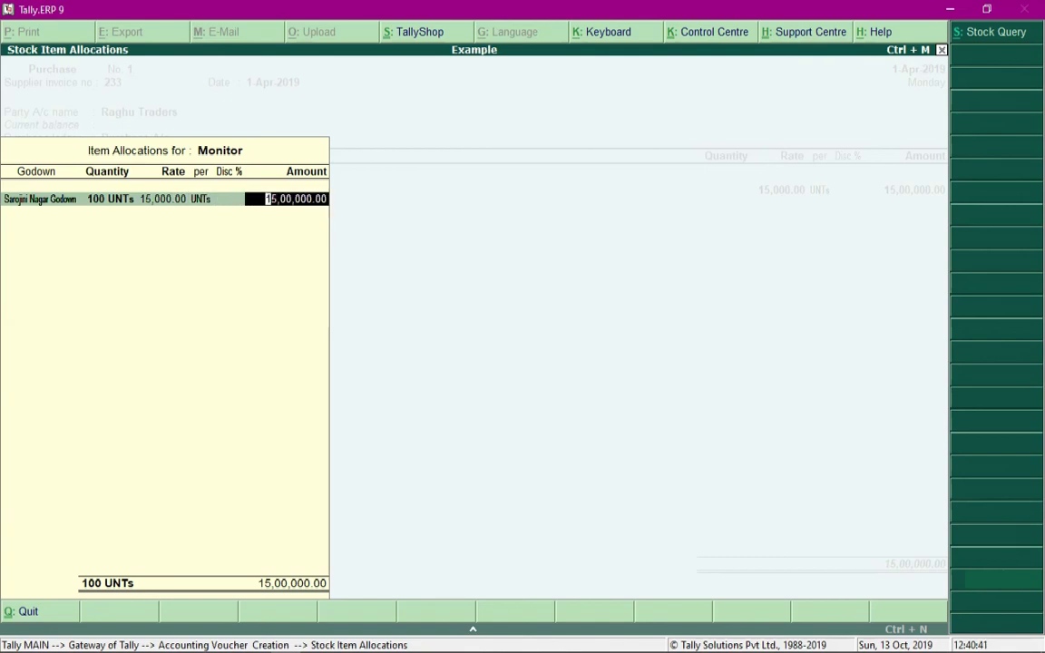
key(Return)
key(Return)
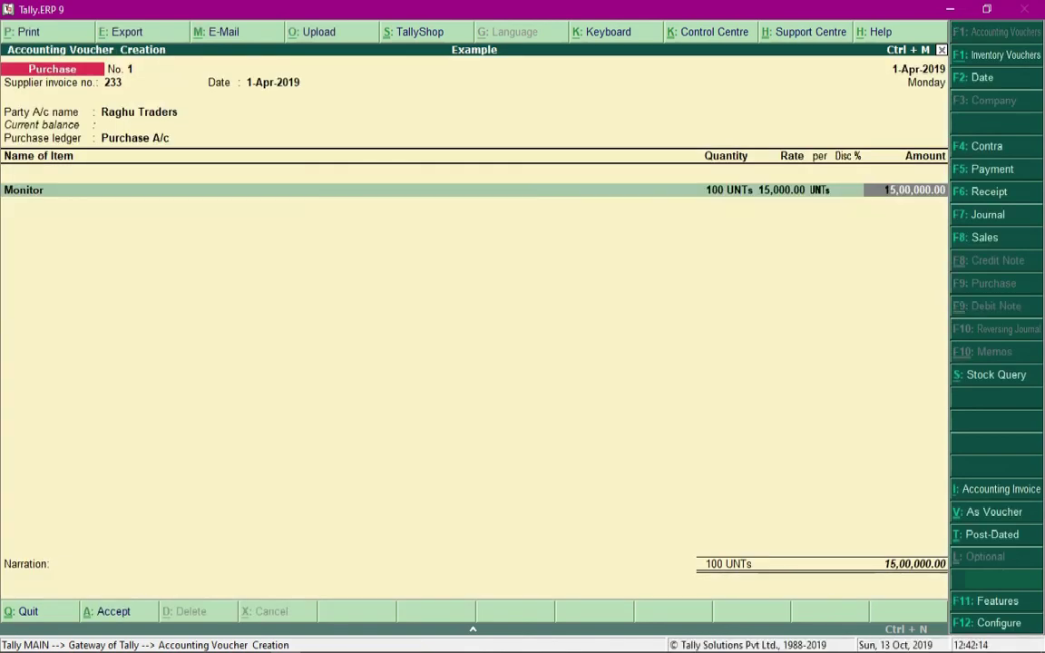
key(Return)
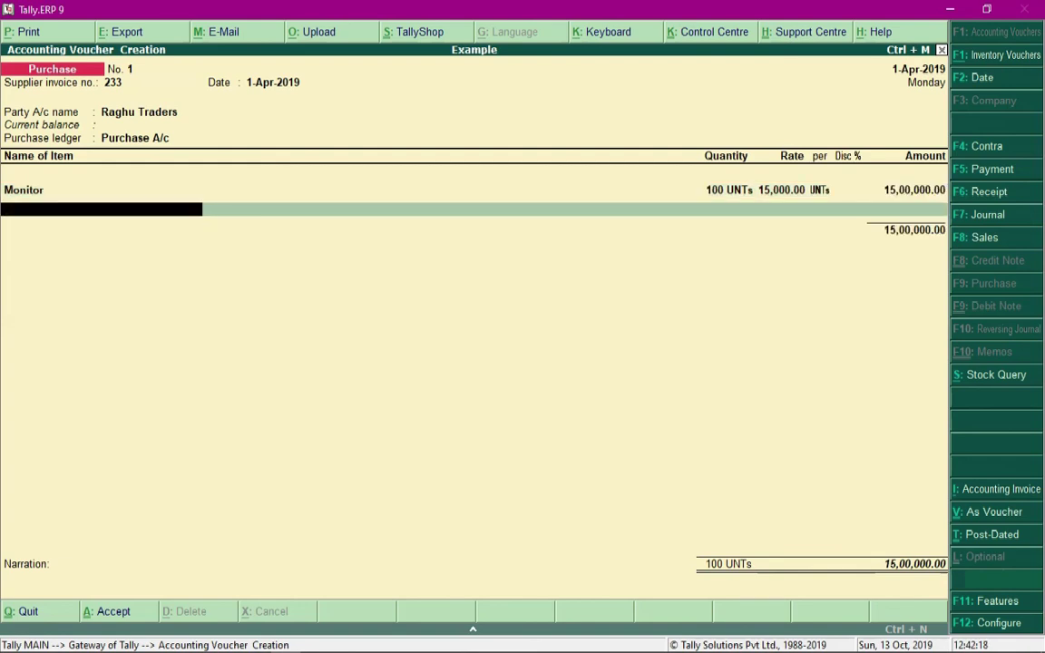
Step: Add the CPU item to the purchase with 100 units at a rate of 25,000
text(cp)
key(Return)
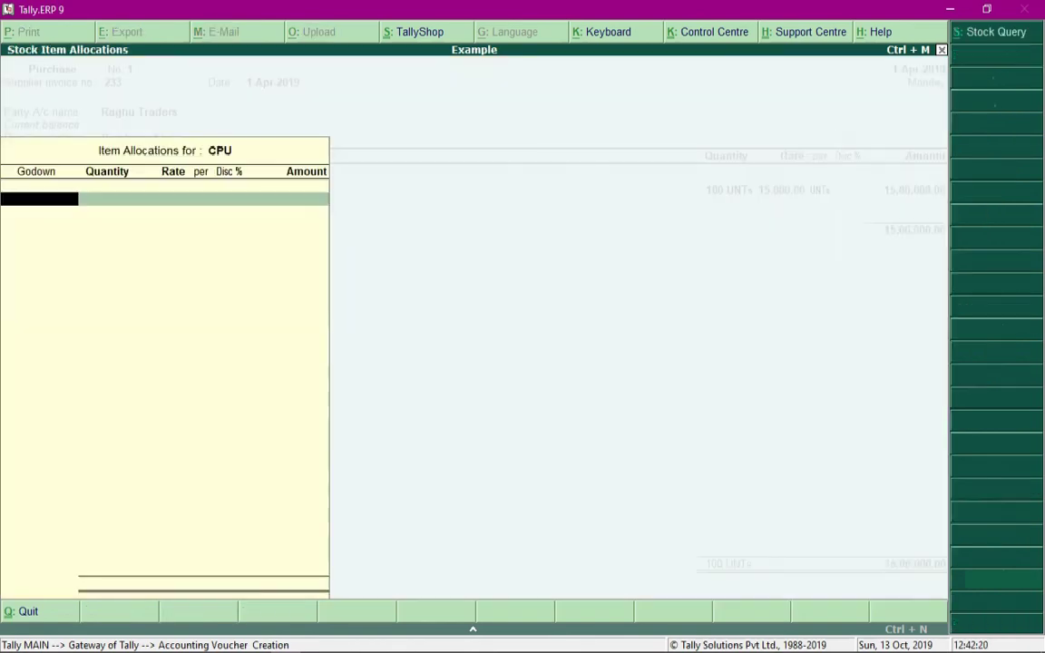
key(Return)
text(100)
key(Return)
text(25000)
key(Return)
key(Return)
key(Return)
key(Return)
key(Return)
Step: Add the Keyboard item to the purchase with 100 units at a rate of 3,500
text(key)
key(Return)
key(Return)
text(100)
key(Return)
text(3500)
key(Return)
key(Return)
key(Return)
key(Return)
Step: Add the Mouse item to the purchase with 100 units at a rate of 500
text(mou)
key(Return)
key(Return)
text(100)
key(Return)
text(500)
key(Return)
key(Return)
key(Return)
key(Return)
key(Return)
Step: Add the Speaker item to the purchase with 200 units at a rate of 1,500
text(spe)
key(Return)
key(Return)
text(200)
key(Return)
text(1500)
key(Return)
key(Return)
key(Return)
key(Return)
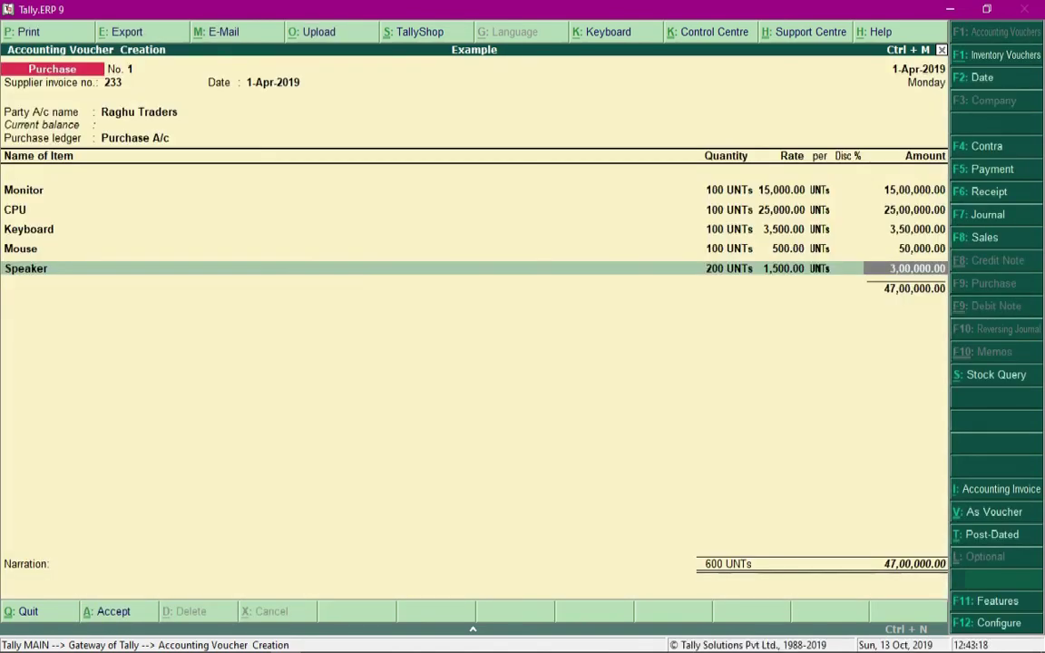